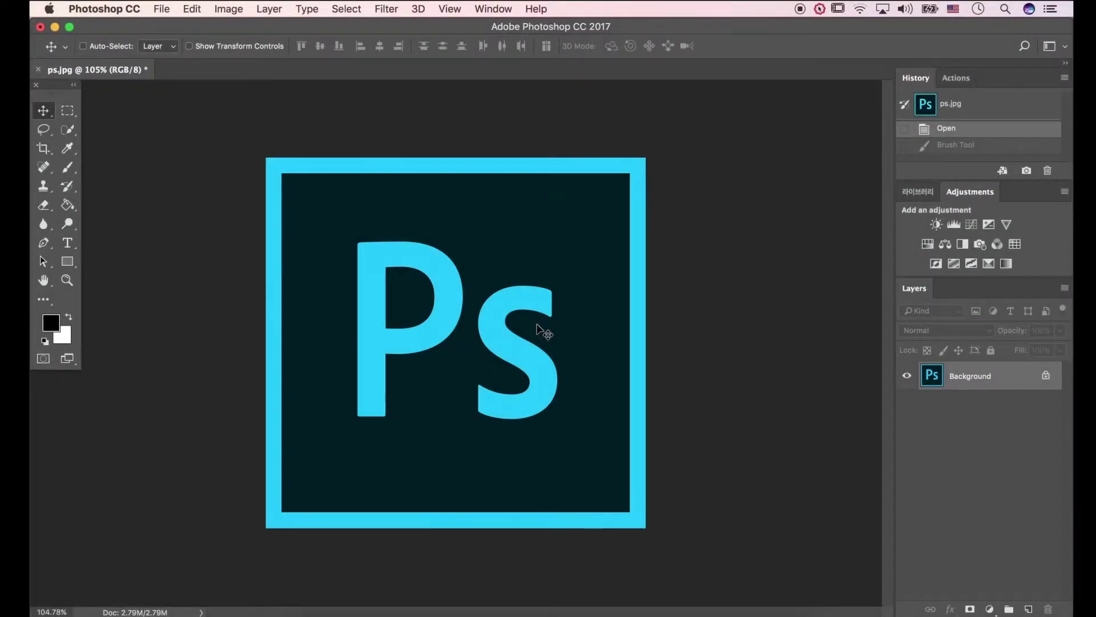
# Create a new white document 1280 × 720 px at 150 ppi.
pyautogui.click(163, 9)
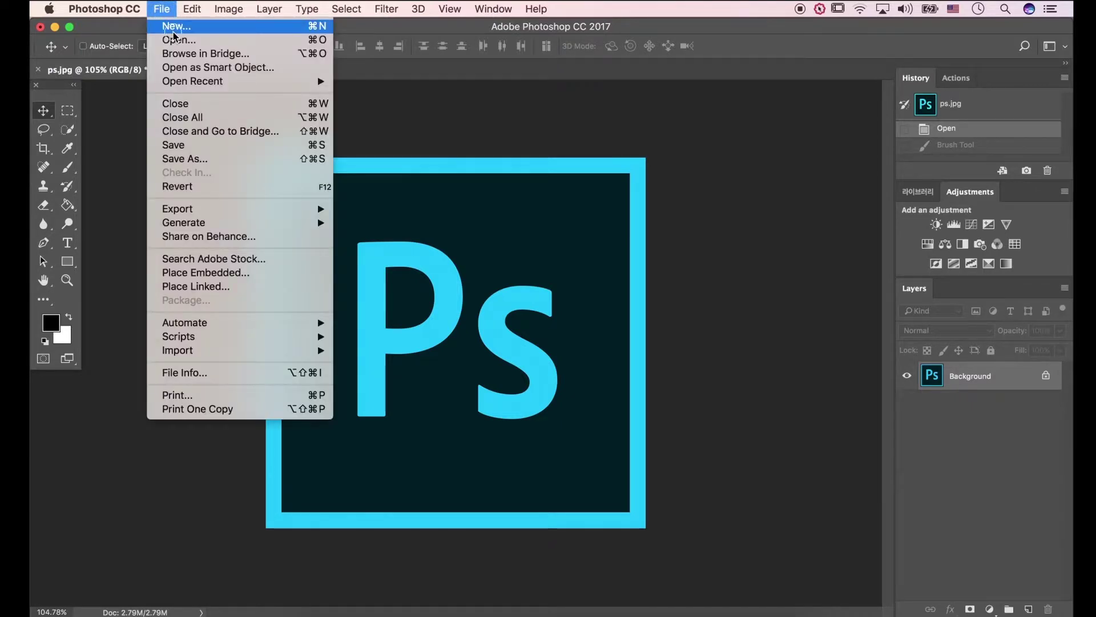
pyautogui.click(174, 30)
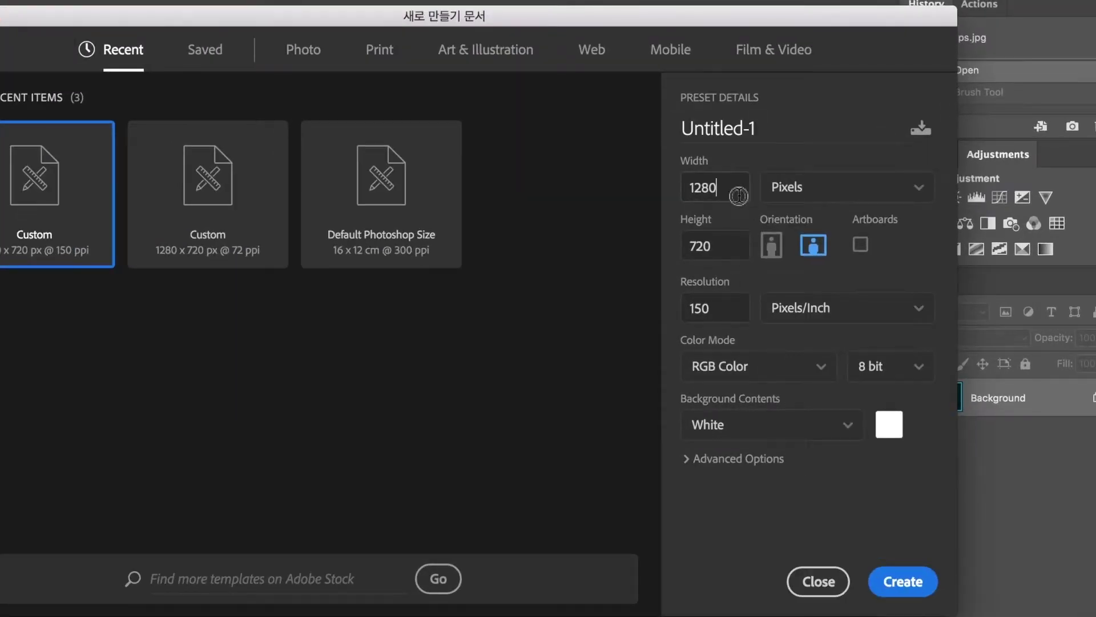
pyautogui.doubleClick(739, 195)
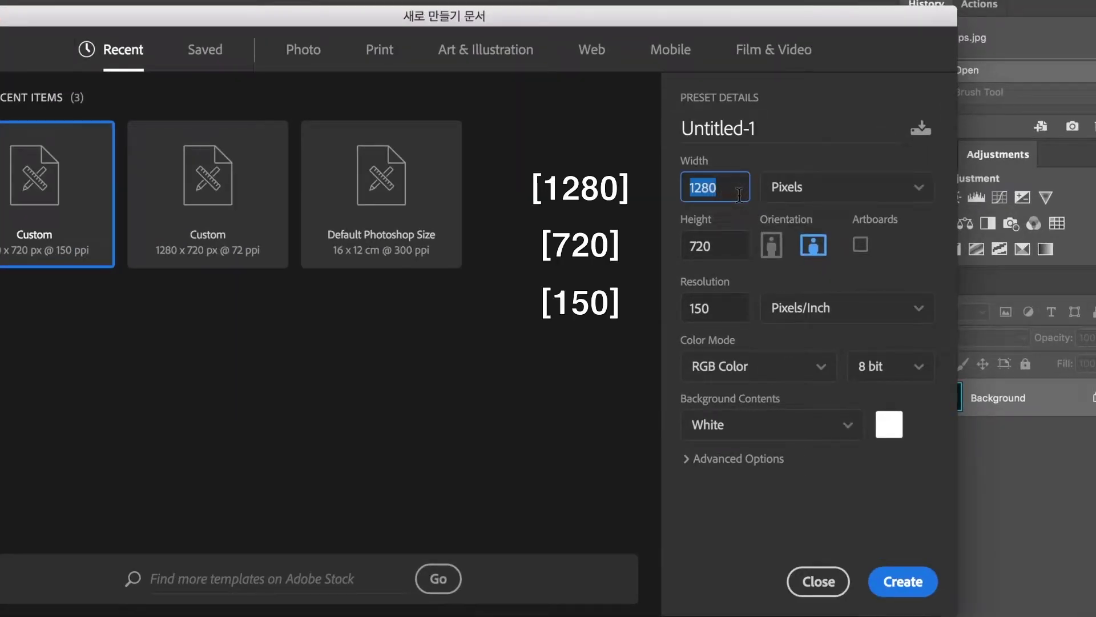
pyautogui.doubleClick(730, 247)
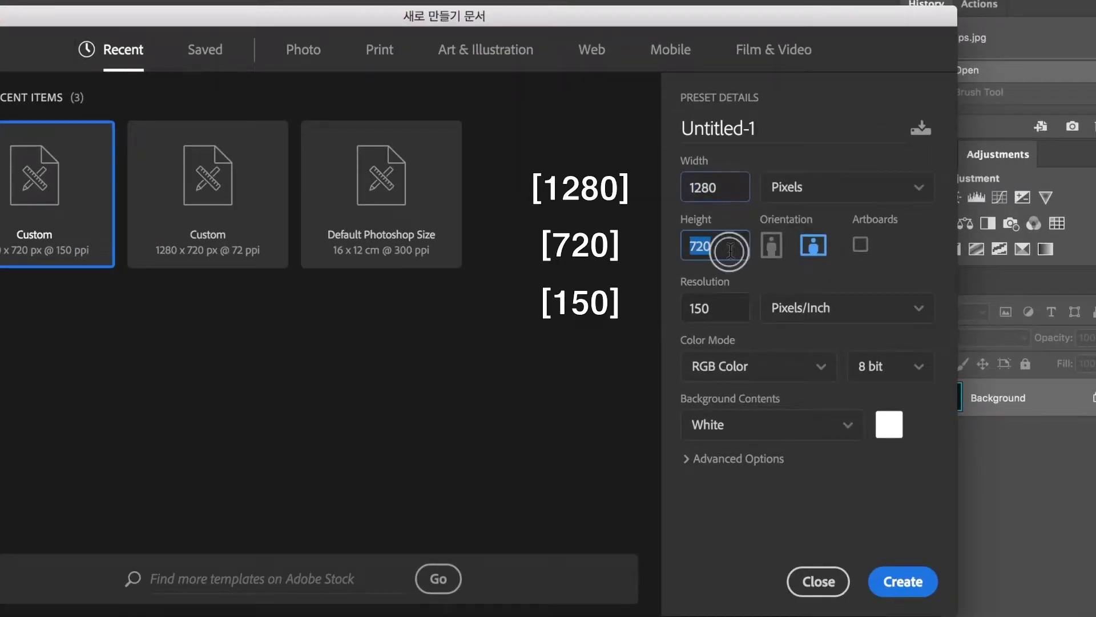
pyautogui.doubleClick(723, 313)
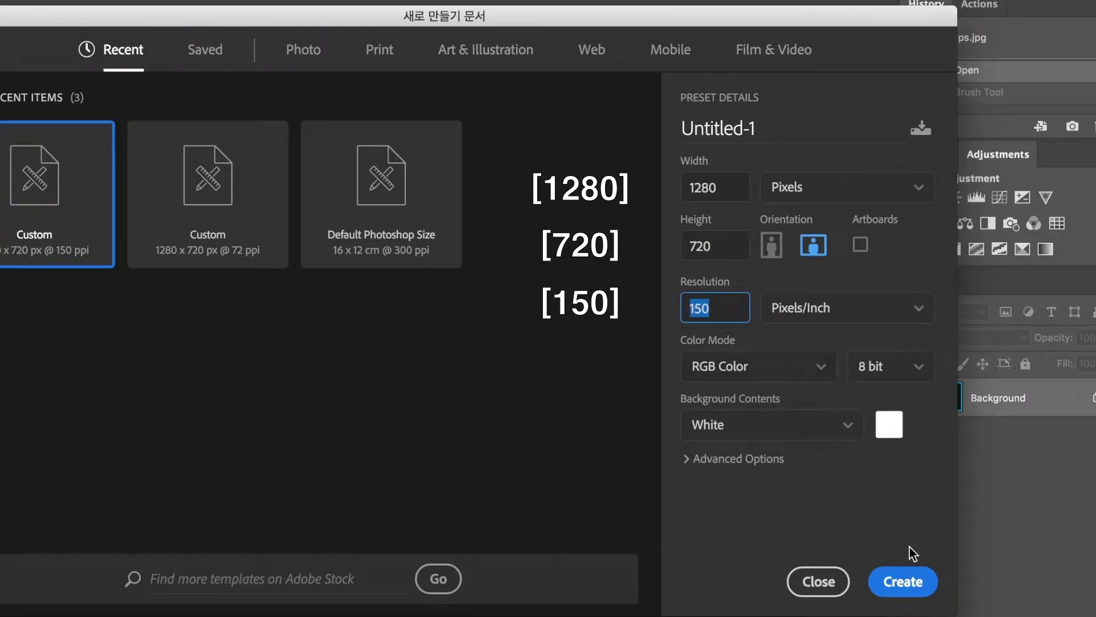
pyautogui.click(899, 589)
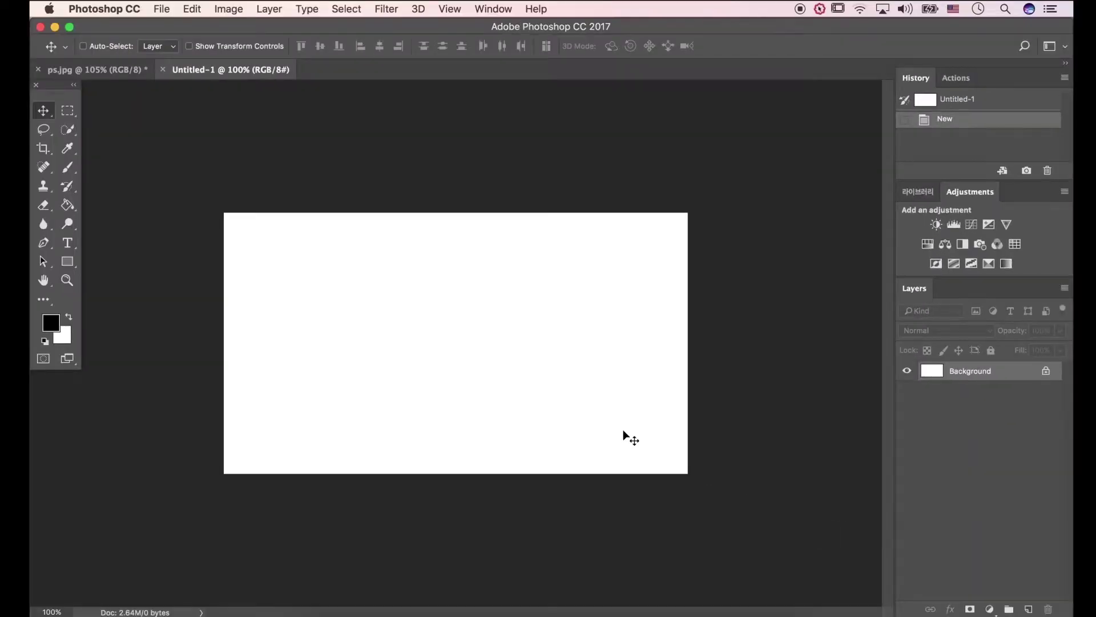
# Open smile.png, select the whole image and define it as a brush preset.
pyautogui.press('super+0')
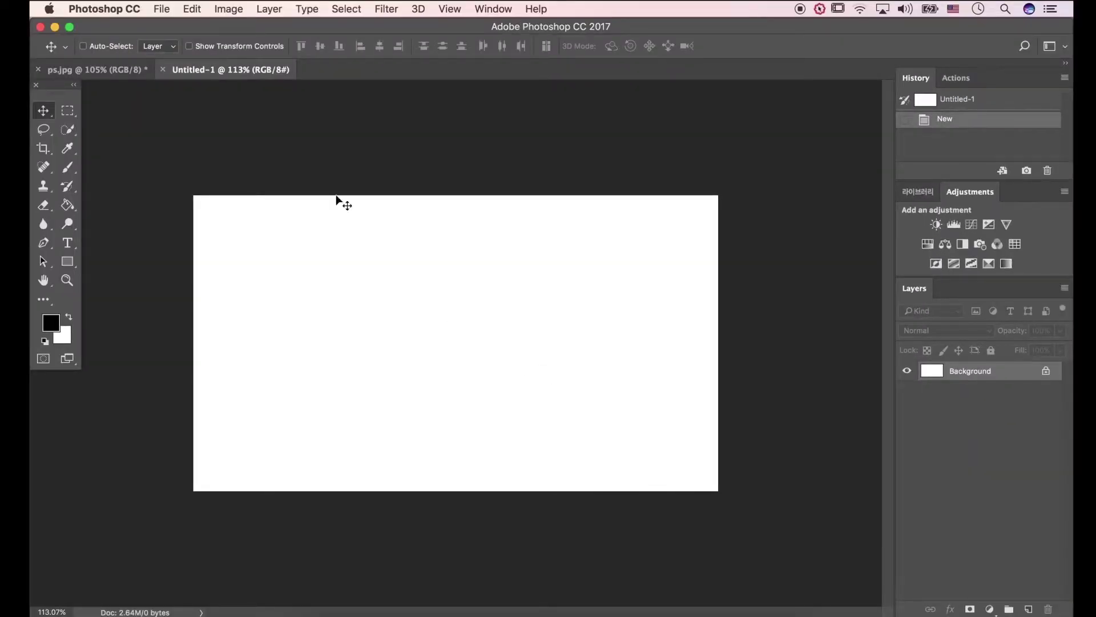
pyautogui.click(169, 11)
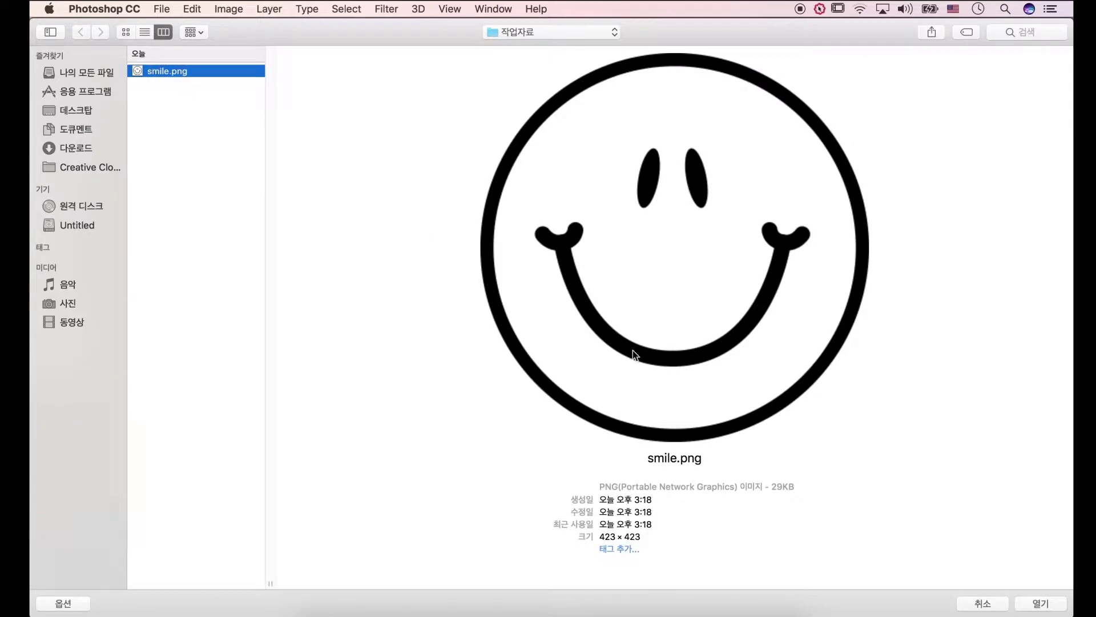
pyautogui.click(1026, 606)
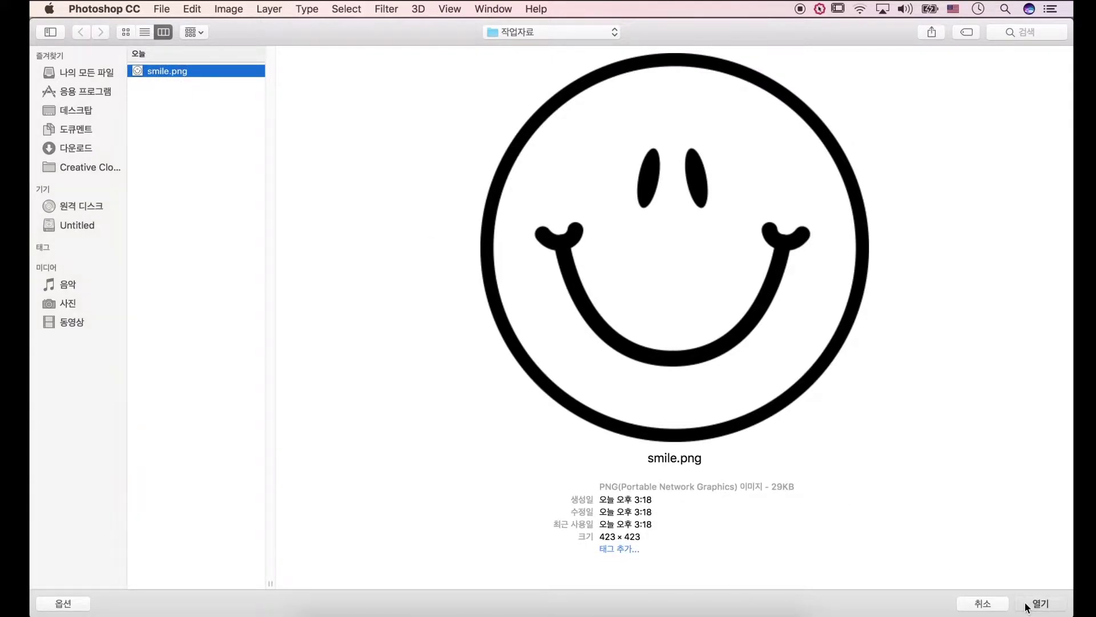
pyautogui.scroll(5, 491, 372)
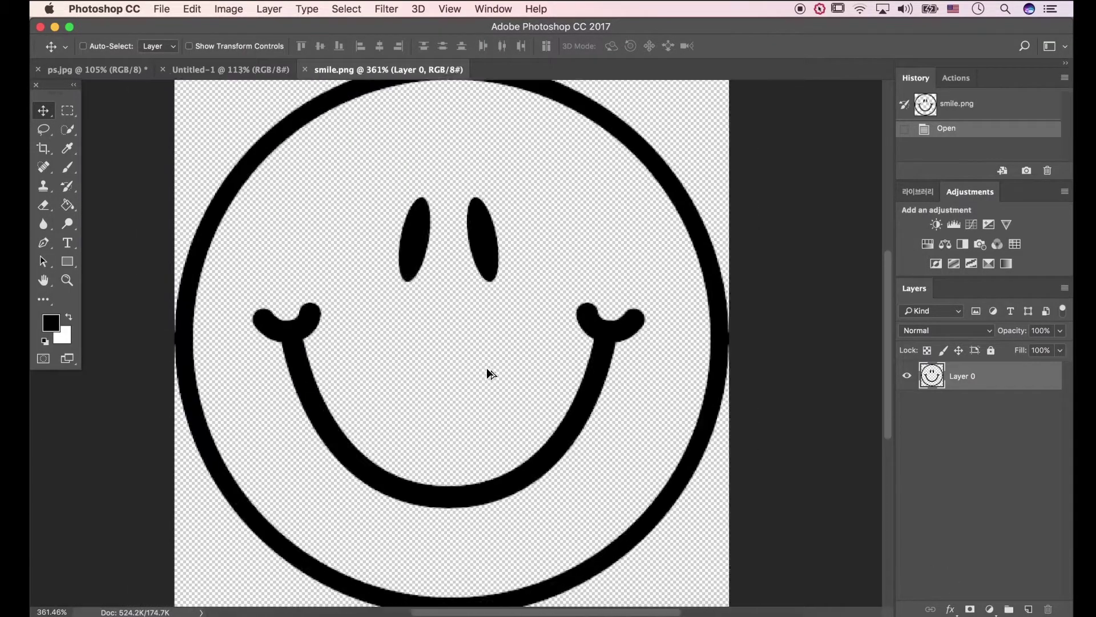
pyautogui.scroll(-1, 489, 372)
pyautogui.press('super+a')
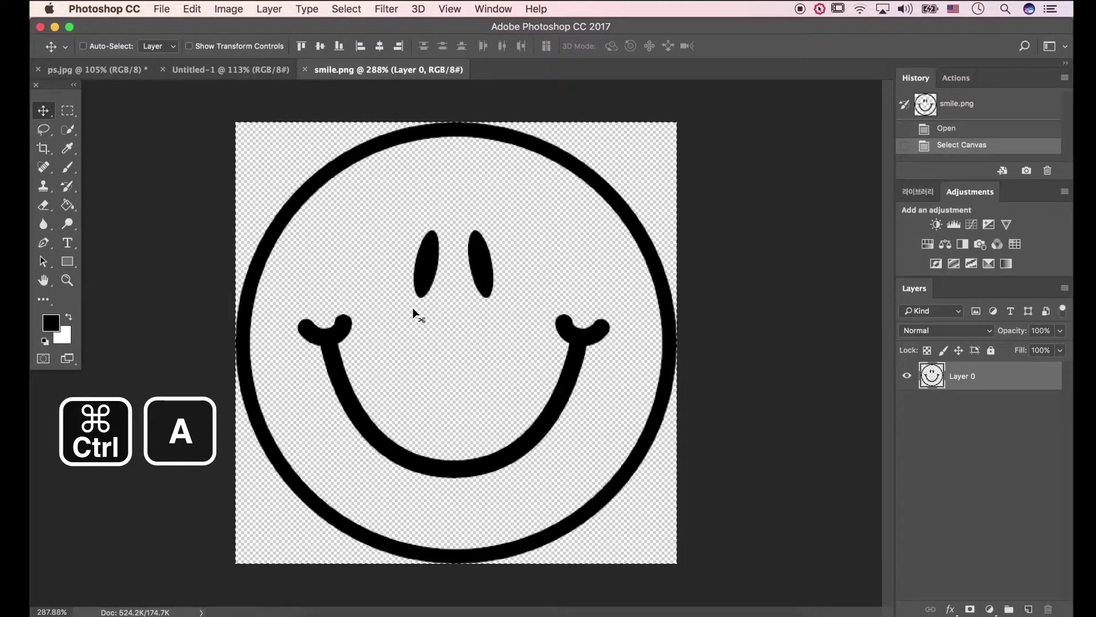
pyautogui.click(199, 9)
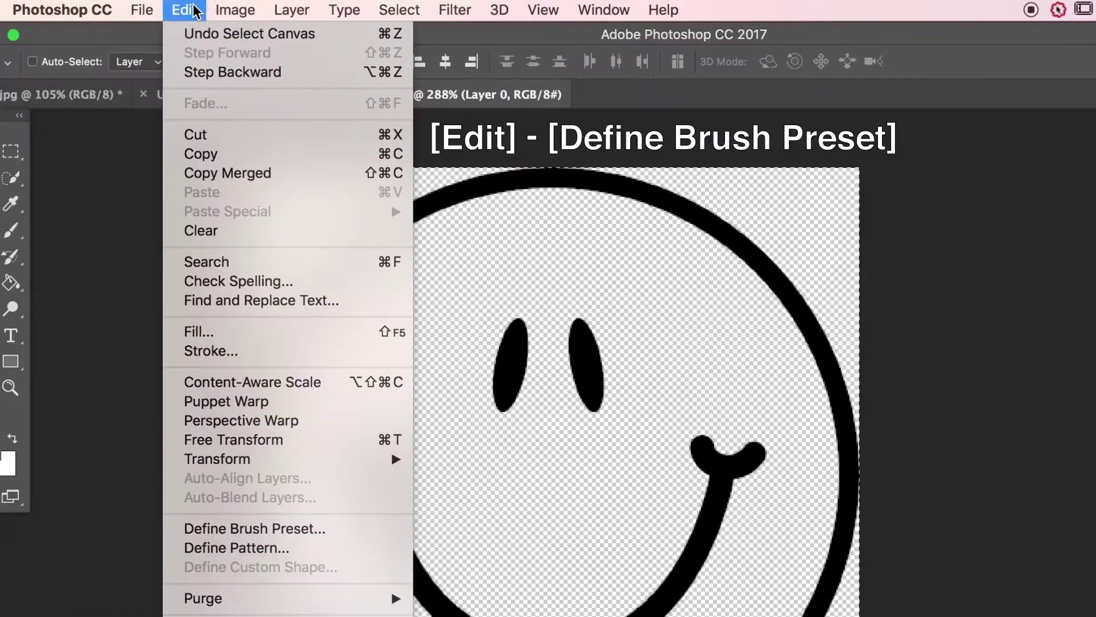
pyautogui.click(216, 528)
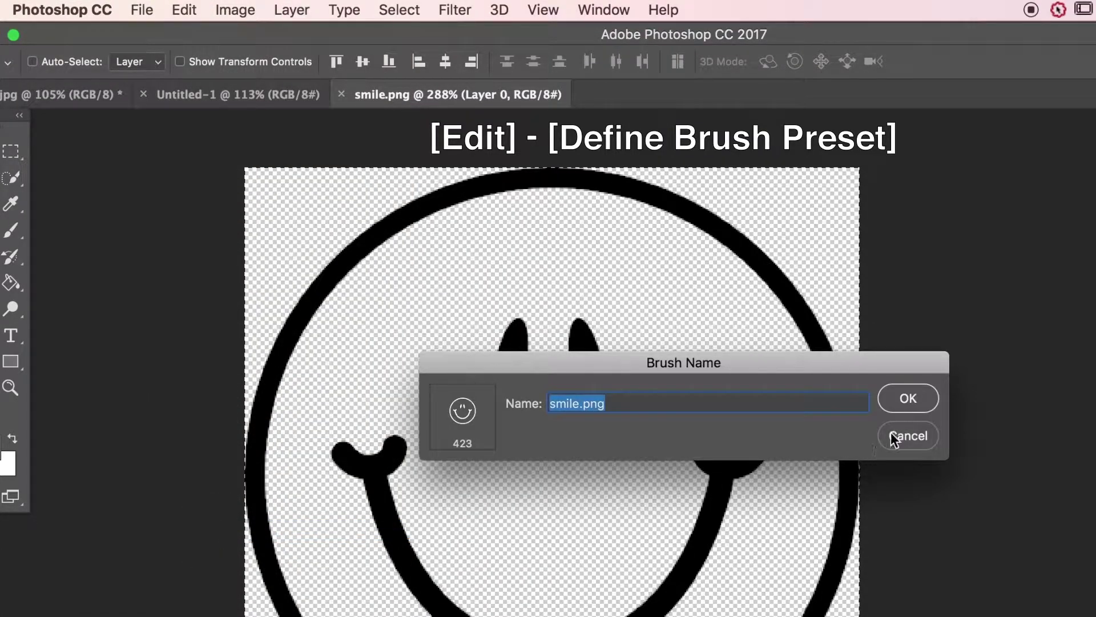
pyautogui.click(908, 399)
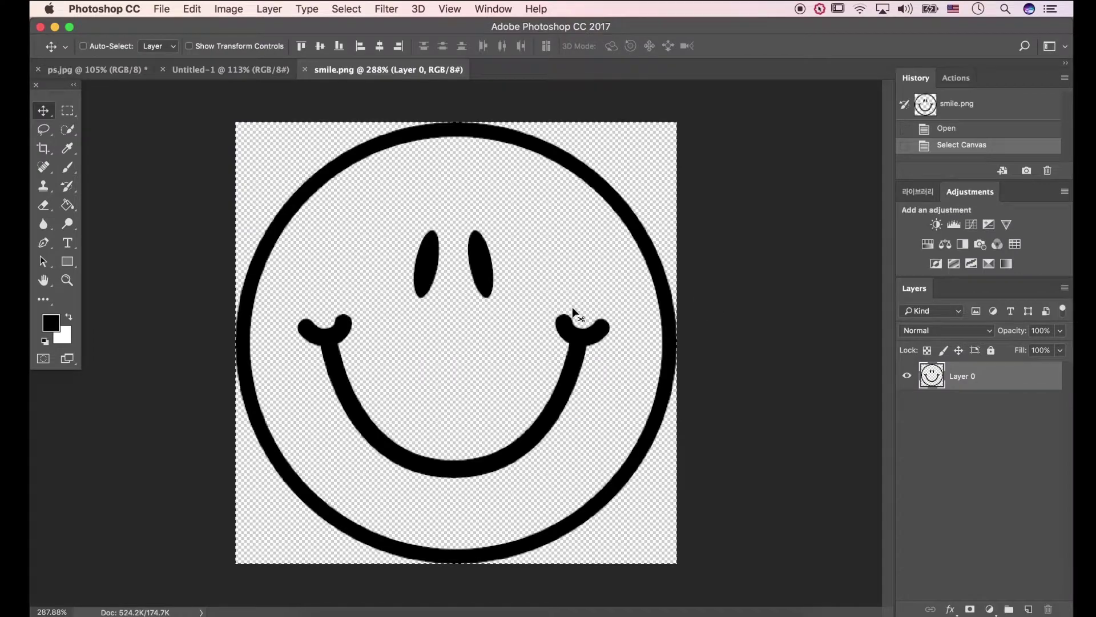
# Check the smiley tip in the Brush picker, then return to Untitled-1.
pyautogui.click(11, 230)
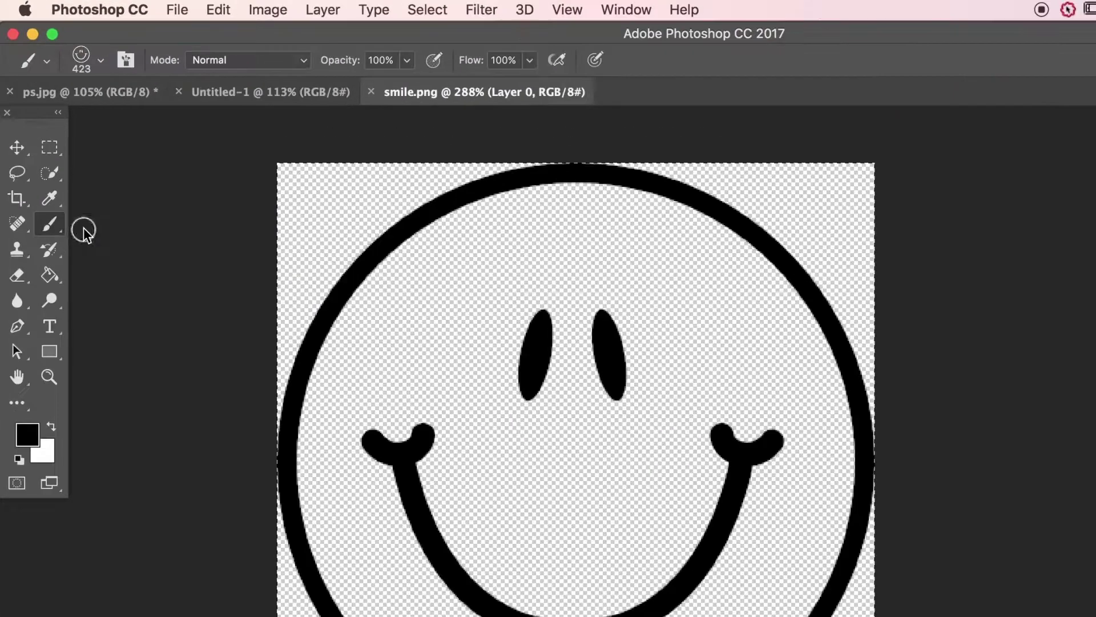
pyautogui.click(101, 61)
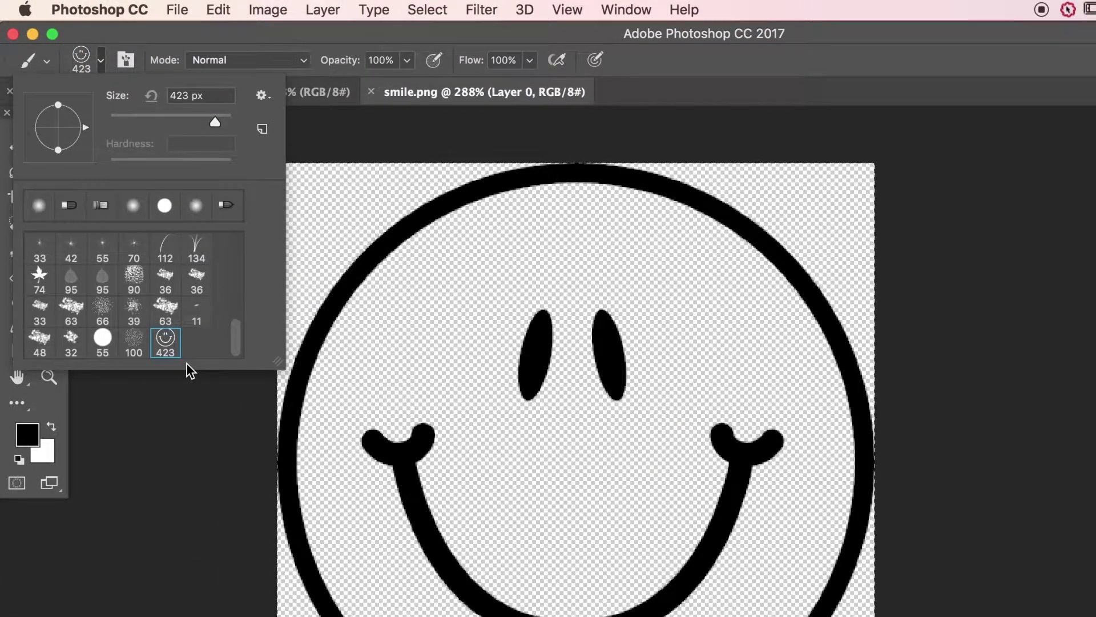
pyautogui.click(102, 61)
pyautogui.press('v')
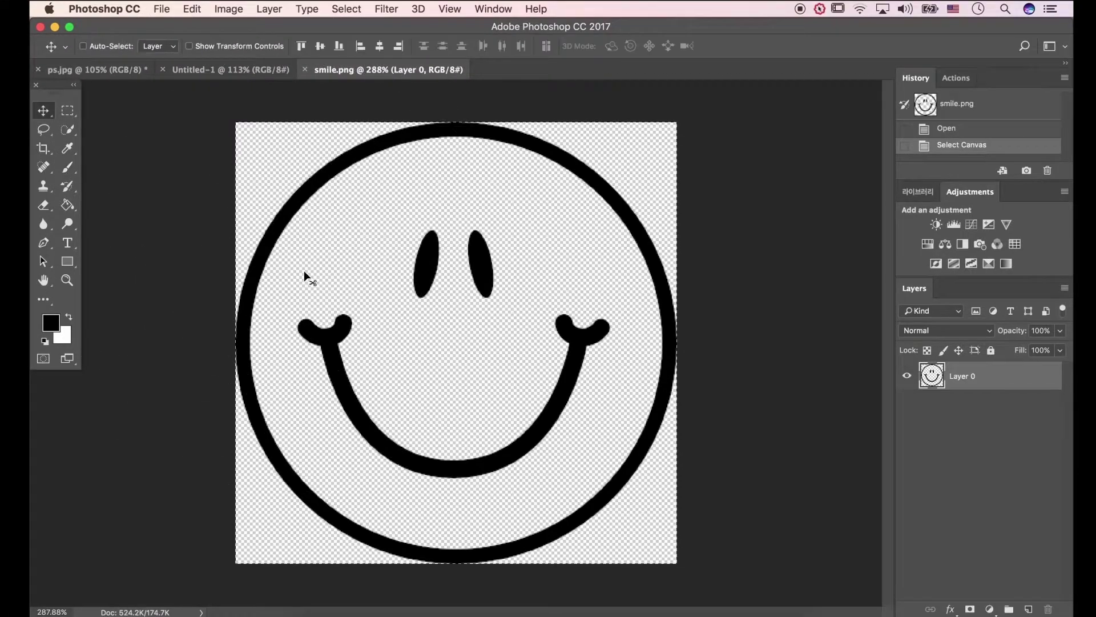
pyautogui.click(245, 72)
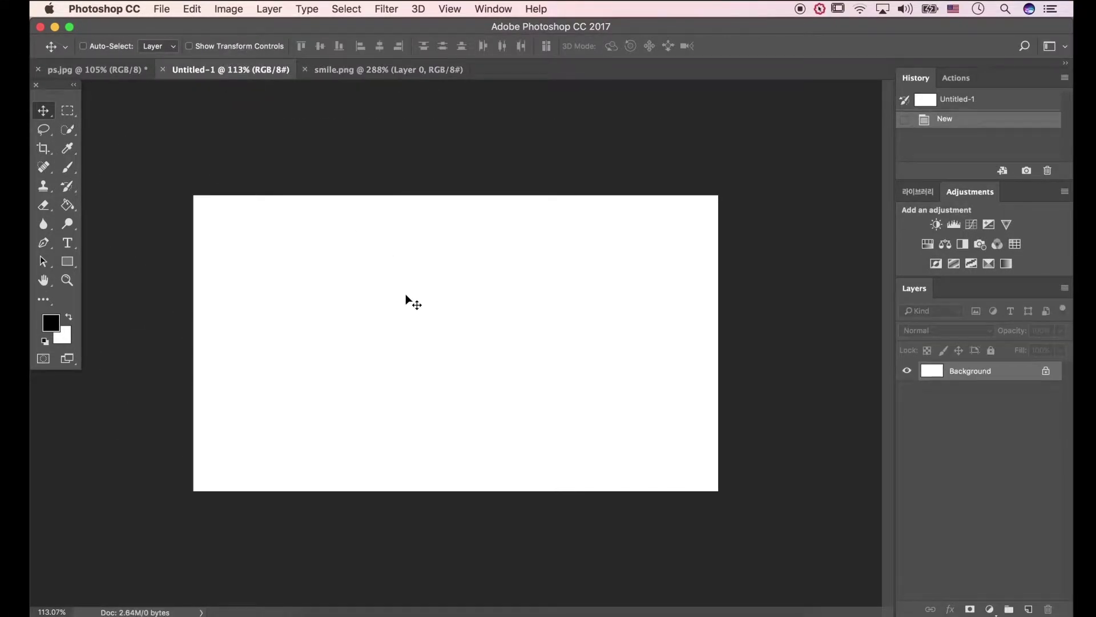
# Set the foreground colour to 09c890 and add a new empty layer.
pyautogui.scroll(2, 413, 309)
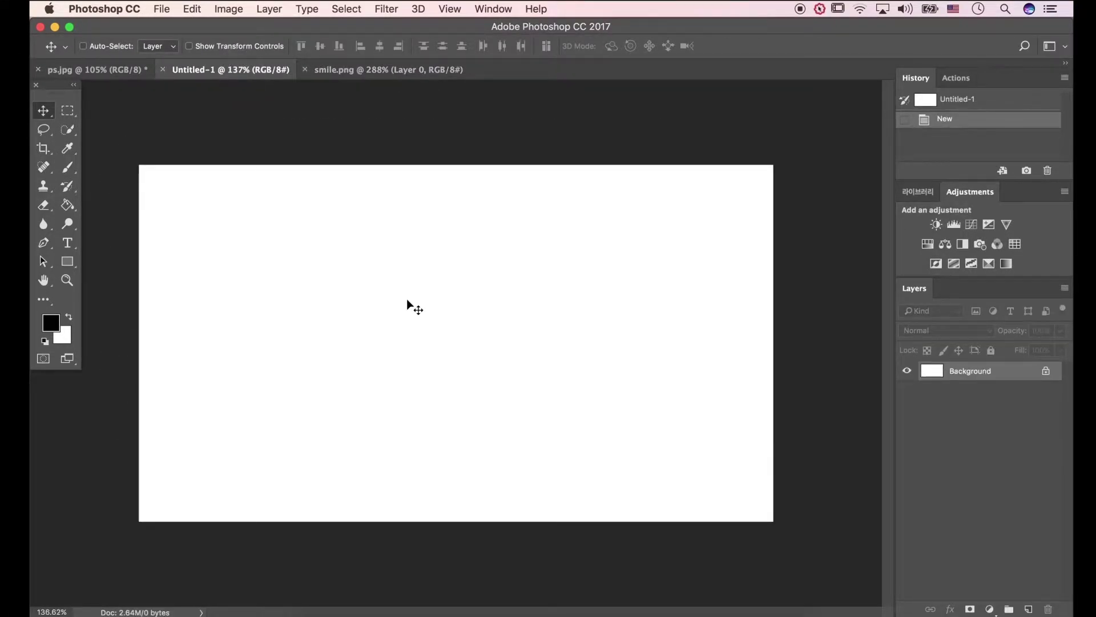
pyautogui.click(52, 323)
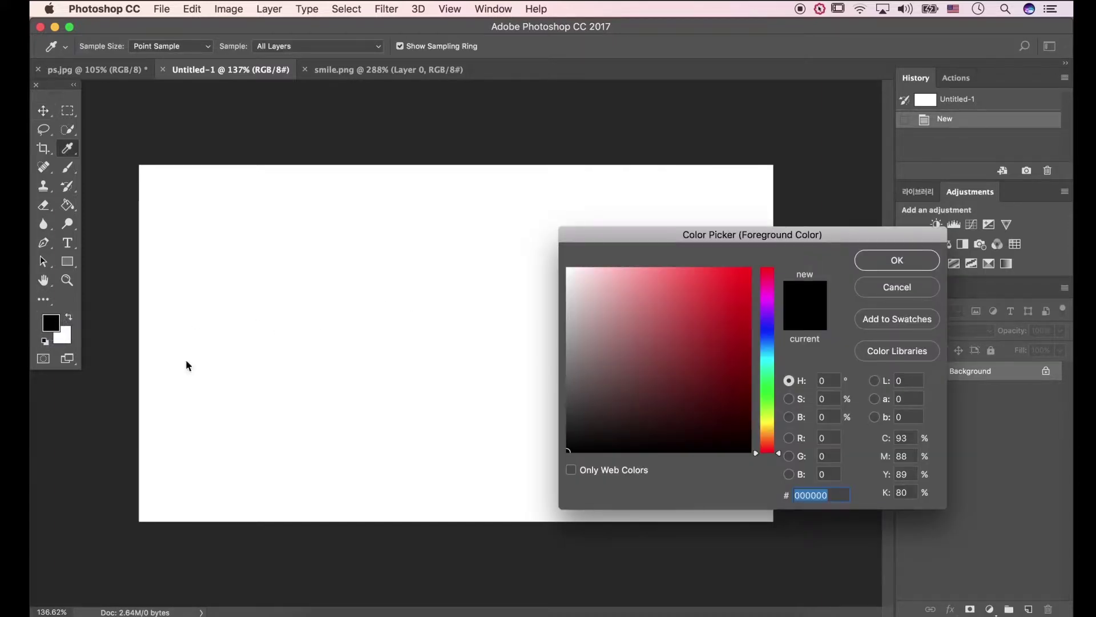
pyautogui.write('09c89')
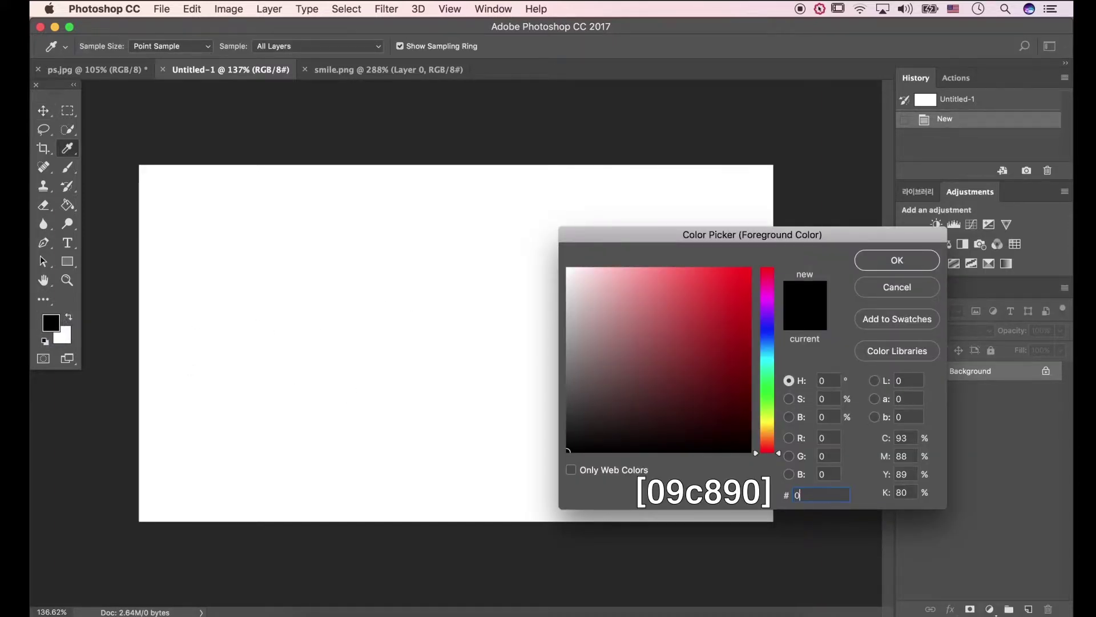
pyautogui.write('0')
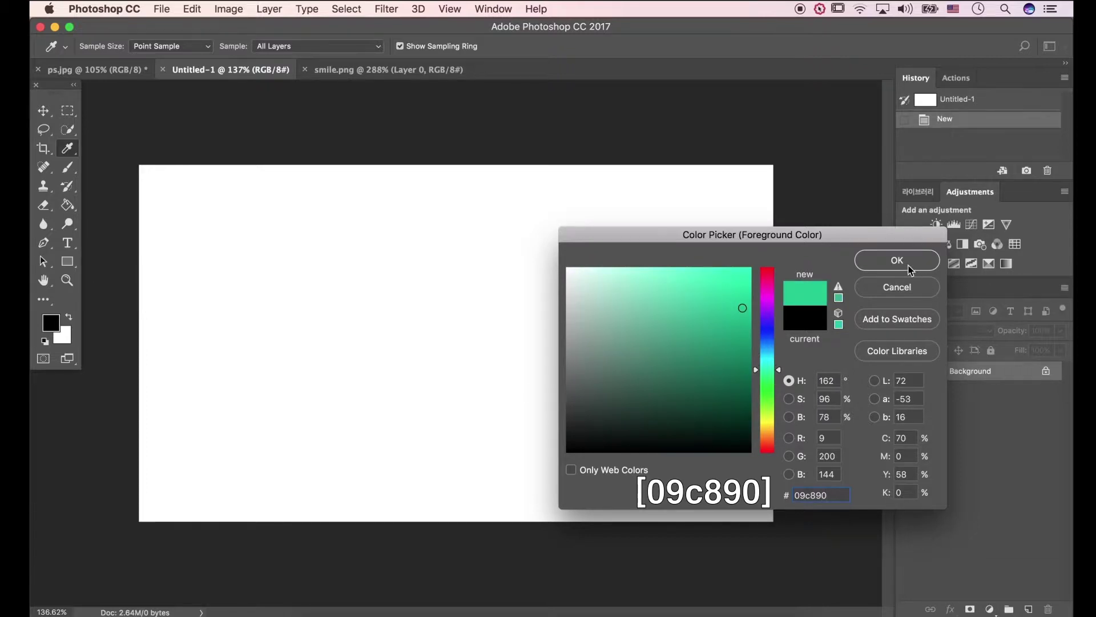
pyautogui.click(909, 262)
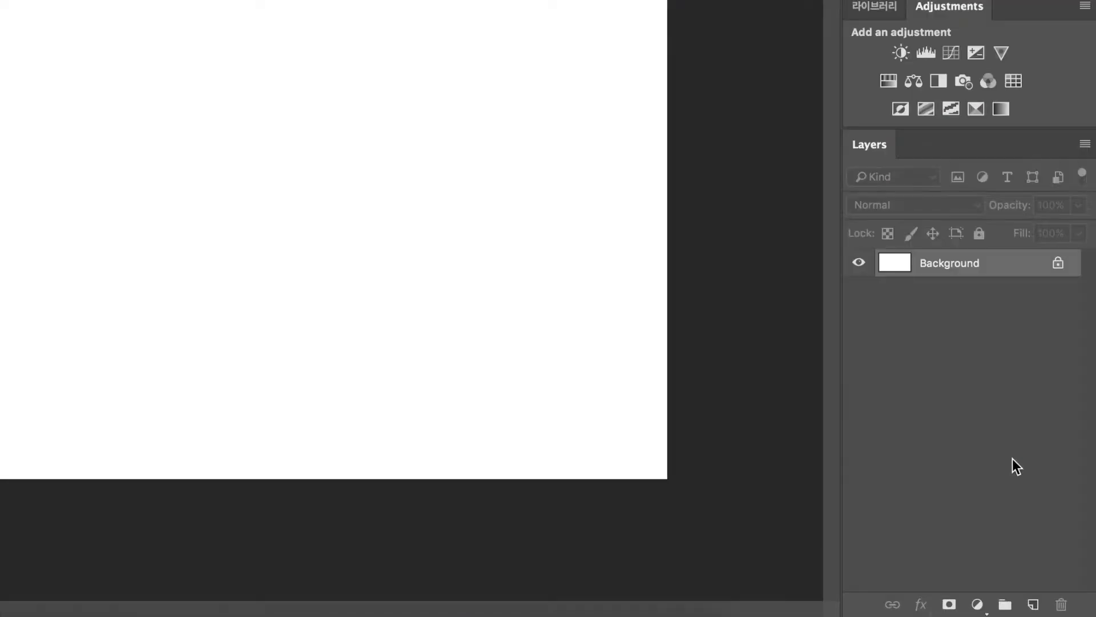
pyautogui.click(1029, 610)
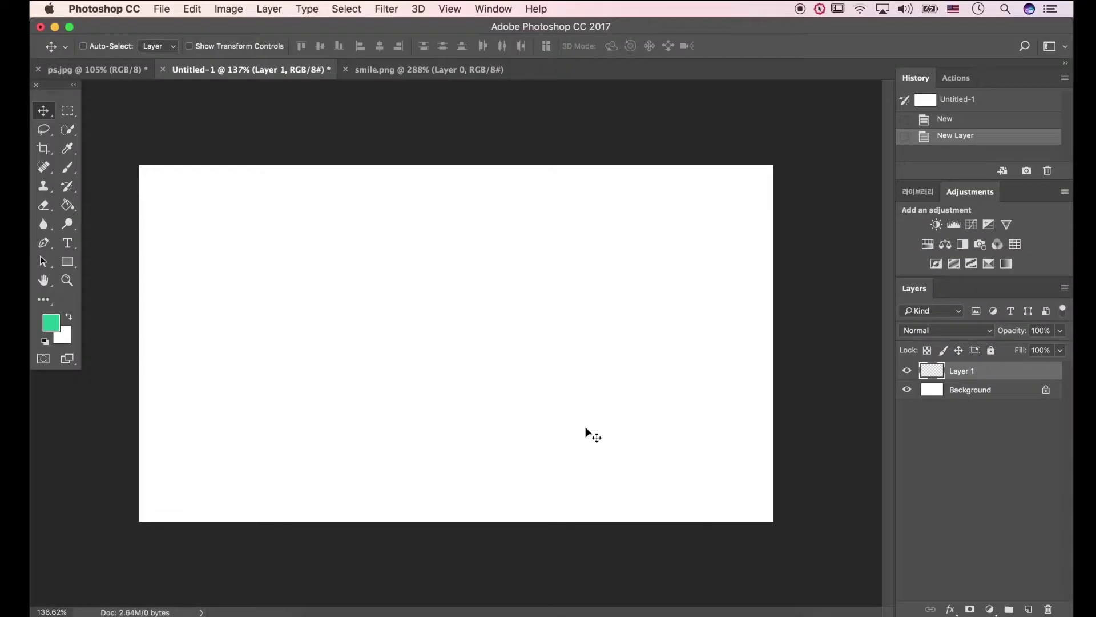
# Stamp two overlapping 600 px smileys side by side with the smiley brush.
pyautogui.press('b')
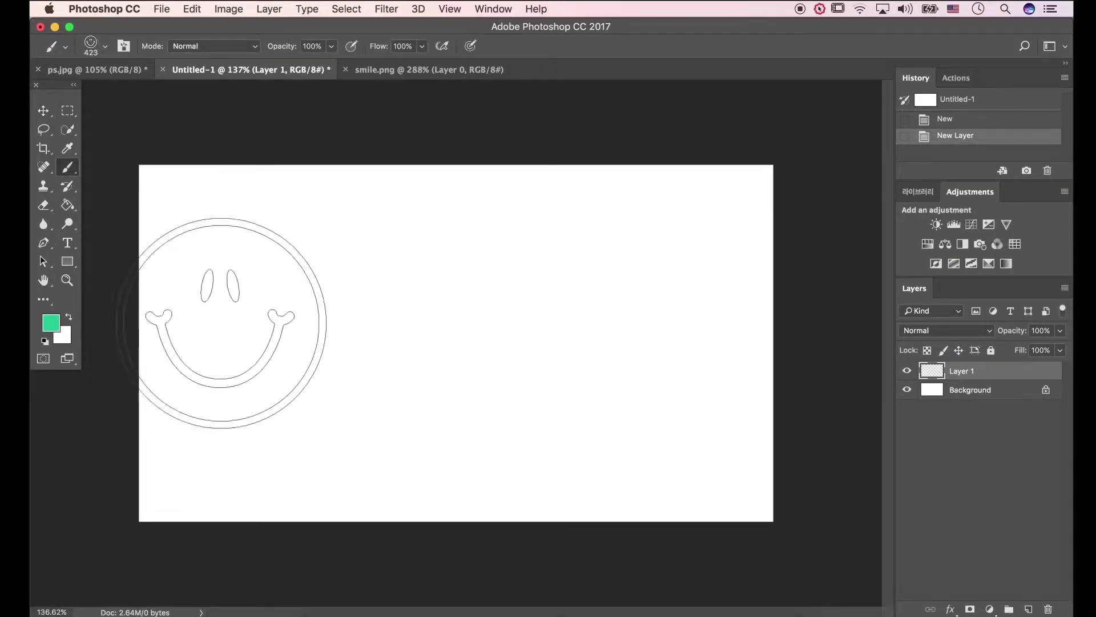
pyautogui.press(']')
pyautogui.press(']')
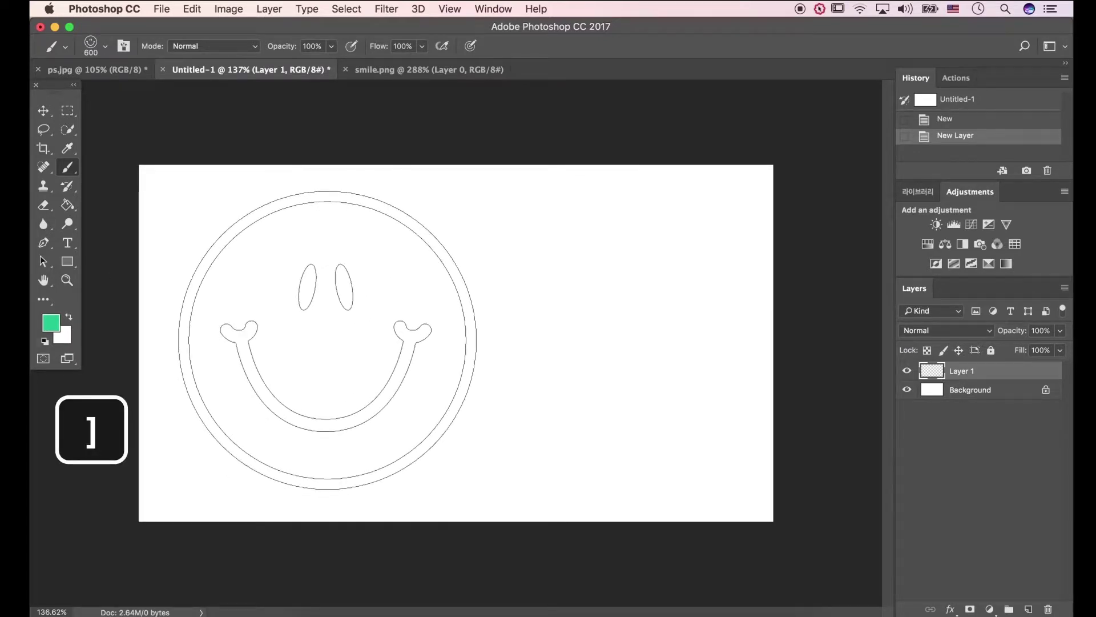
pyautogui.click(328, 340)
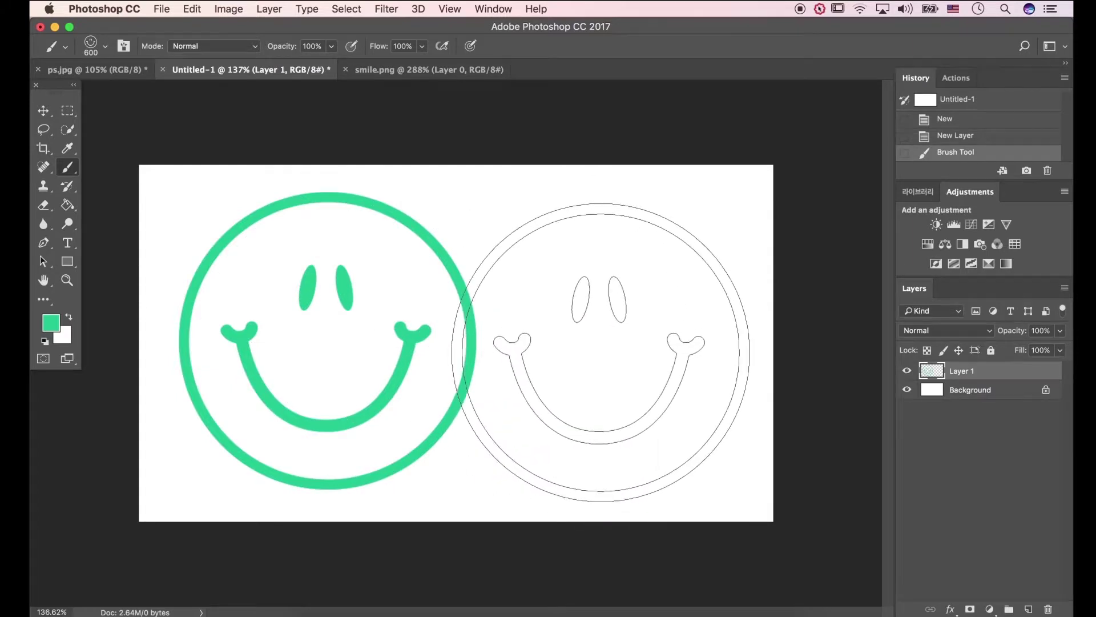
pyautogui.click(604, 342)
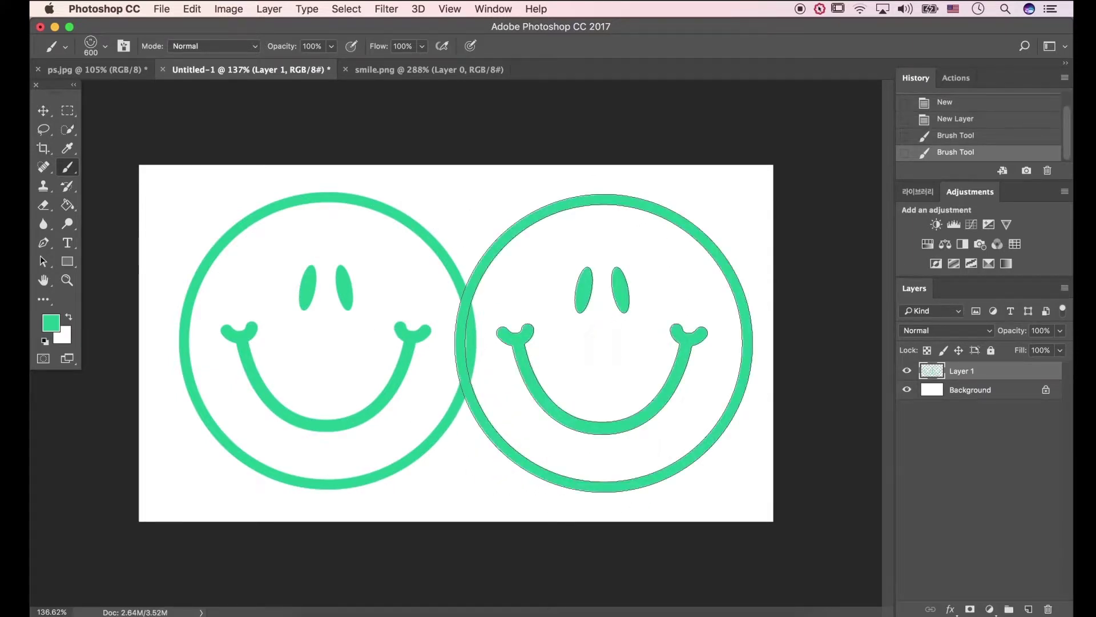
pyautogui.press('v')
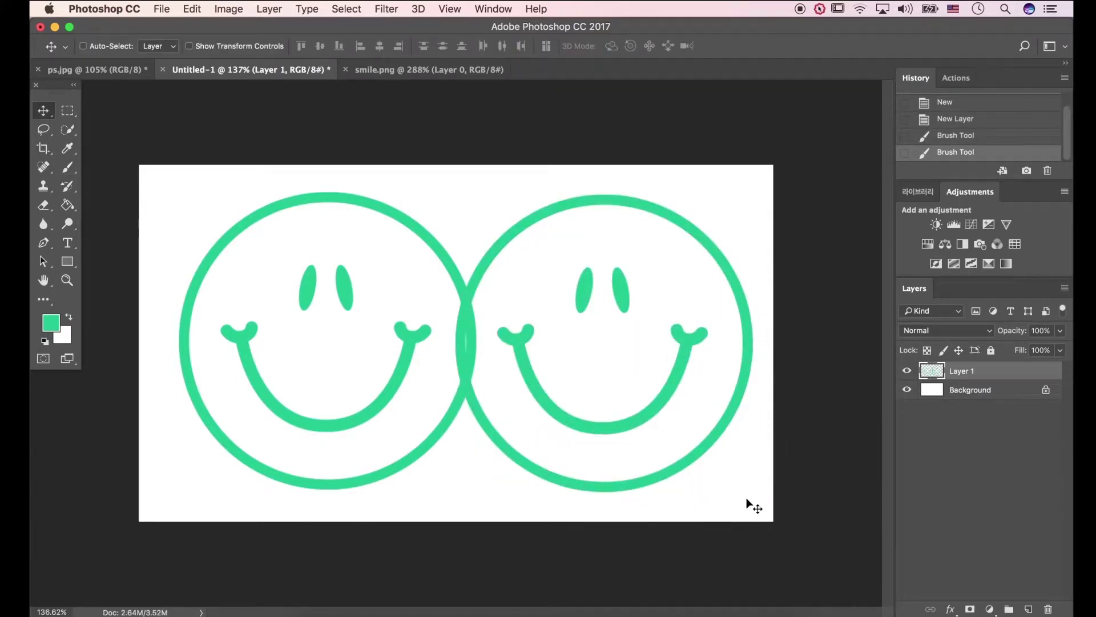
pyautogui.rightClick(956, 372)
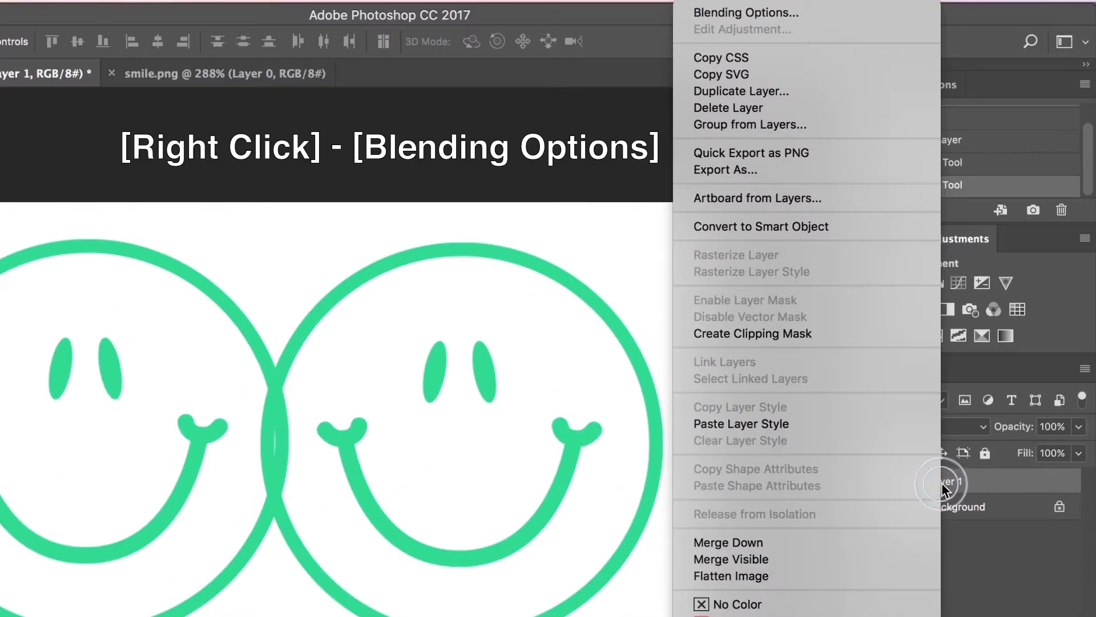
# Turn on Bevel & Emboss for Layer 1 with Inner Bevel style and Smooth technique.
pyautogui.click(722, 12)
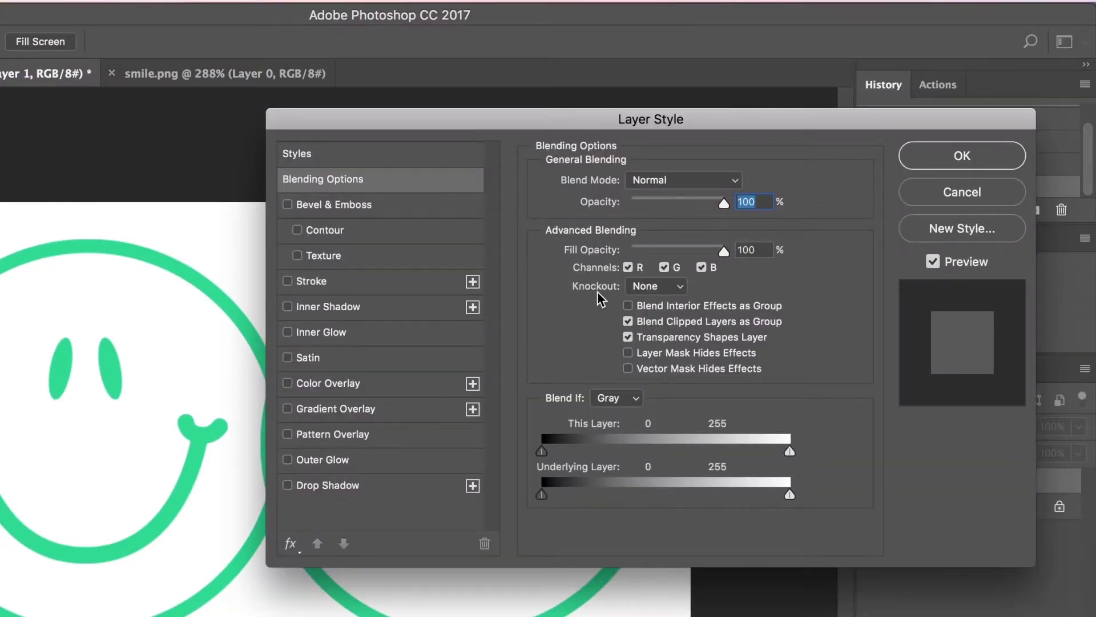
pyautogui.click(345, 207)
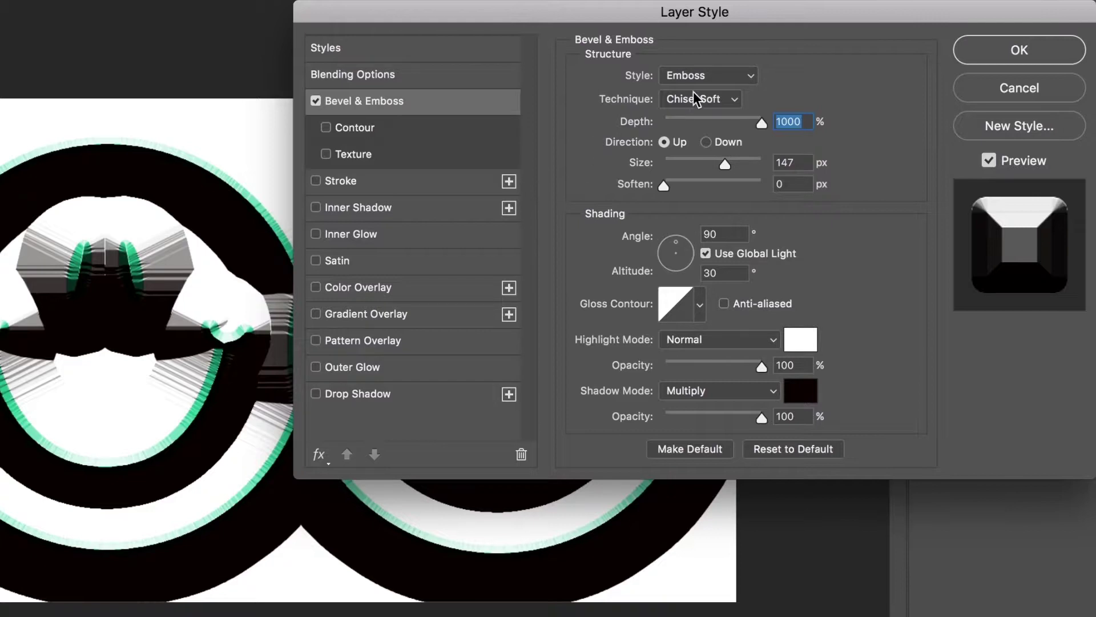
pyautogui.click(708, 83)
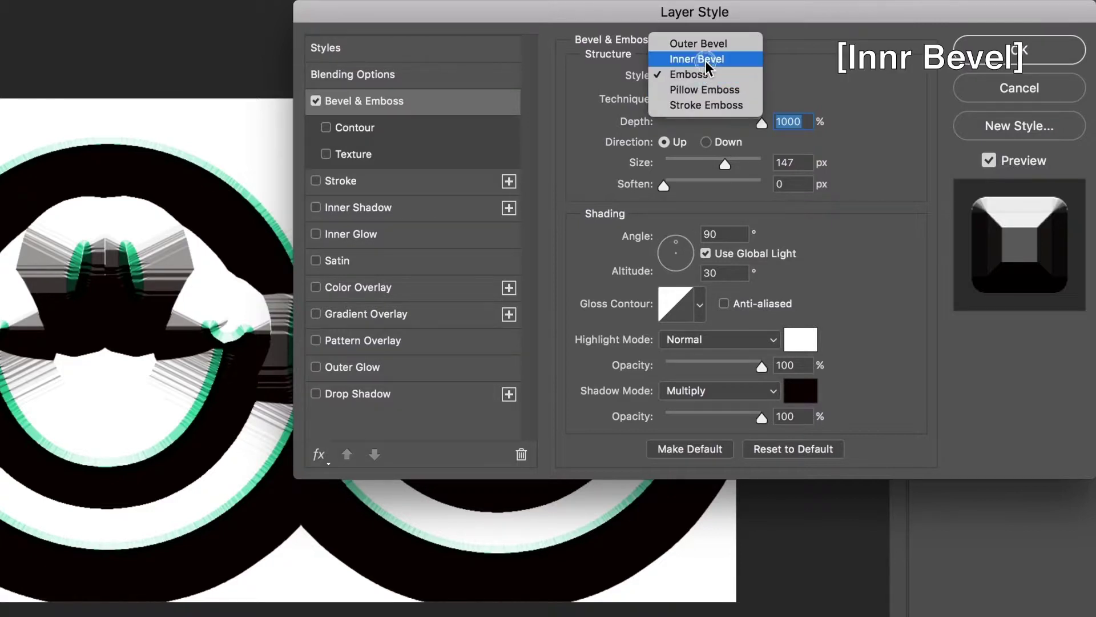
pyautogui.click(705, 60)
pyautogui.click(727, 98)
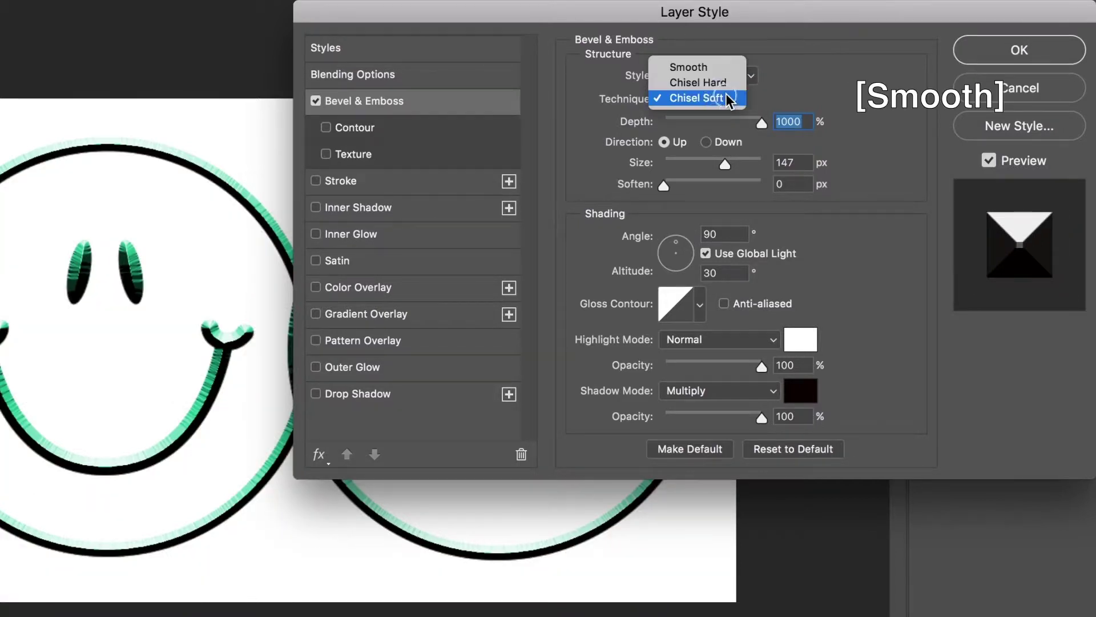
pyautogui.click(711, 69)
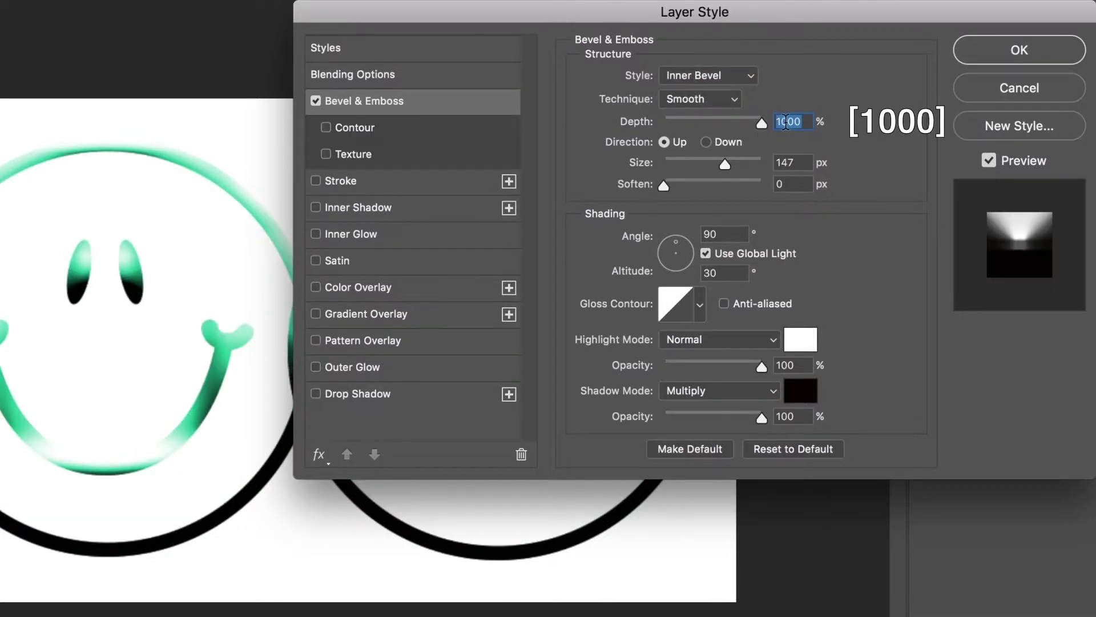
# Set the bevel size to 29 px, angle 56° and altitude 53°.
pyautogui.click(811, 161)
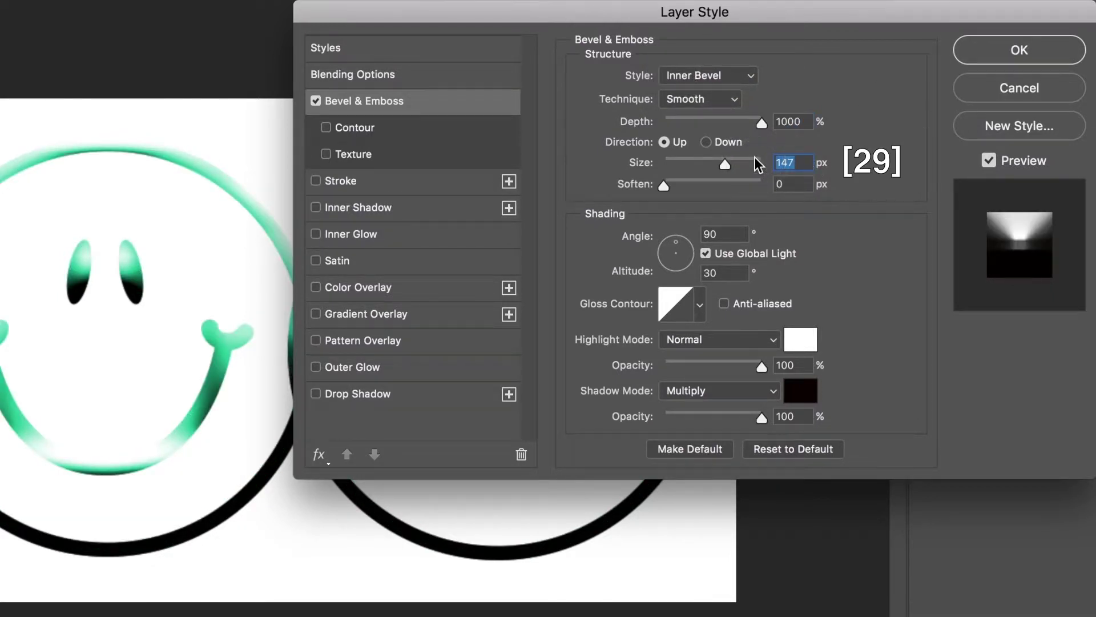
pyautogui.write('29')
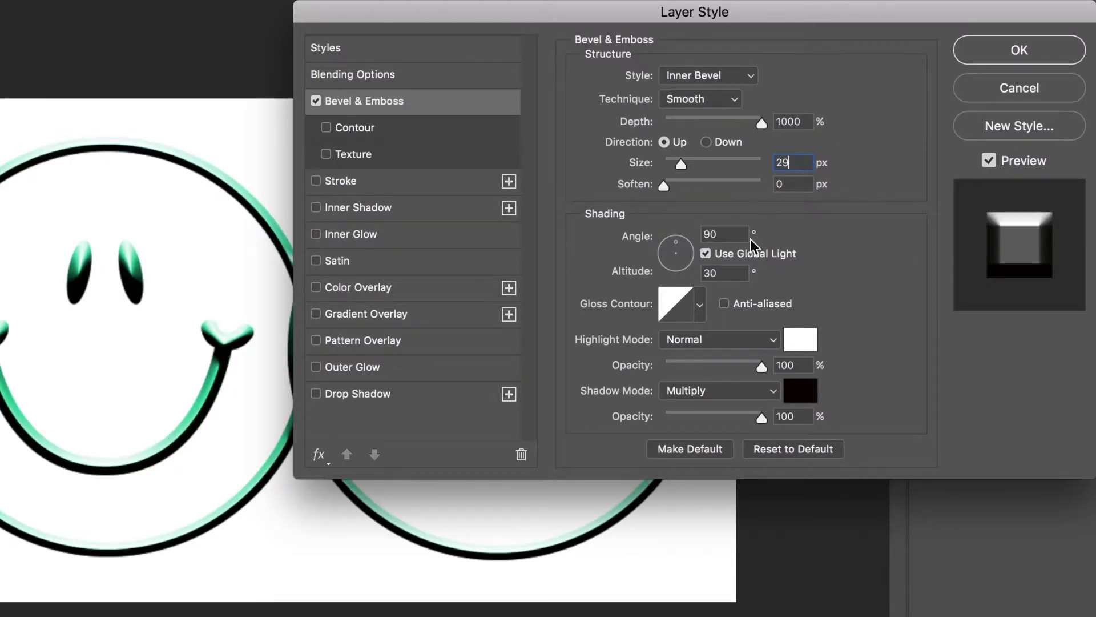
pyautogui.click(703, 231)
pyautogui.write('56')
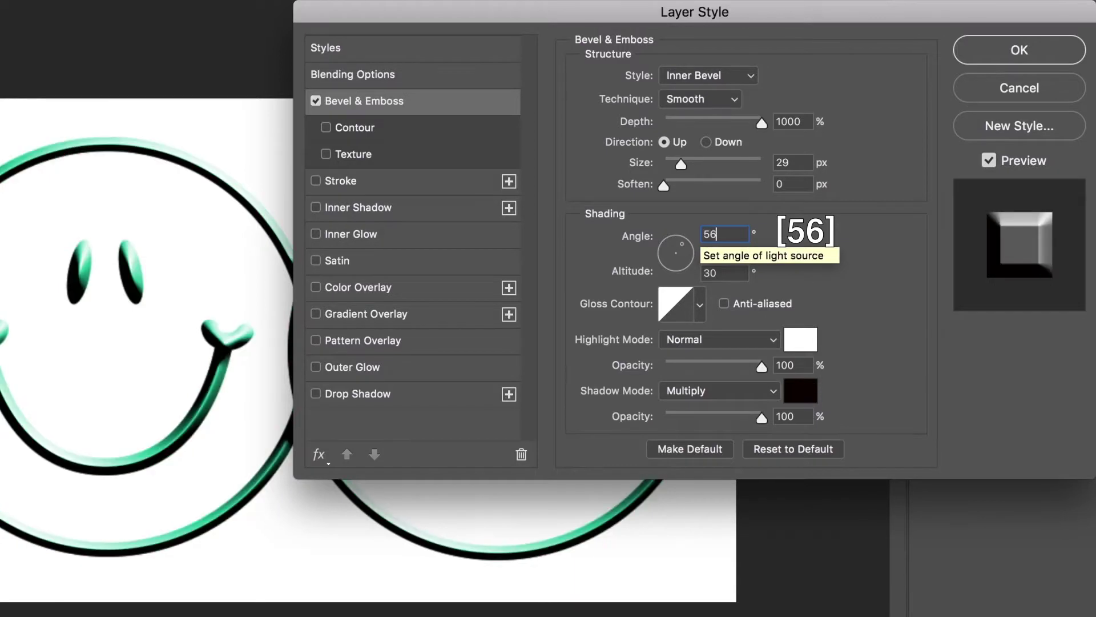
pyautogui.press('Tab')
pyautogui.write('53')
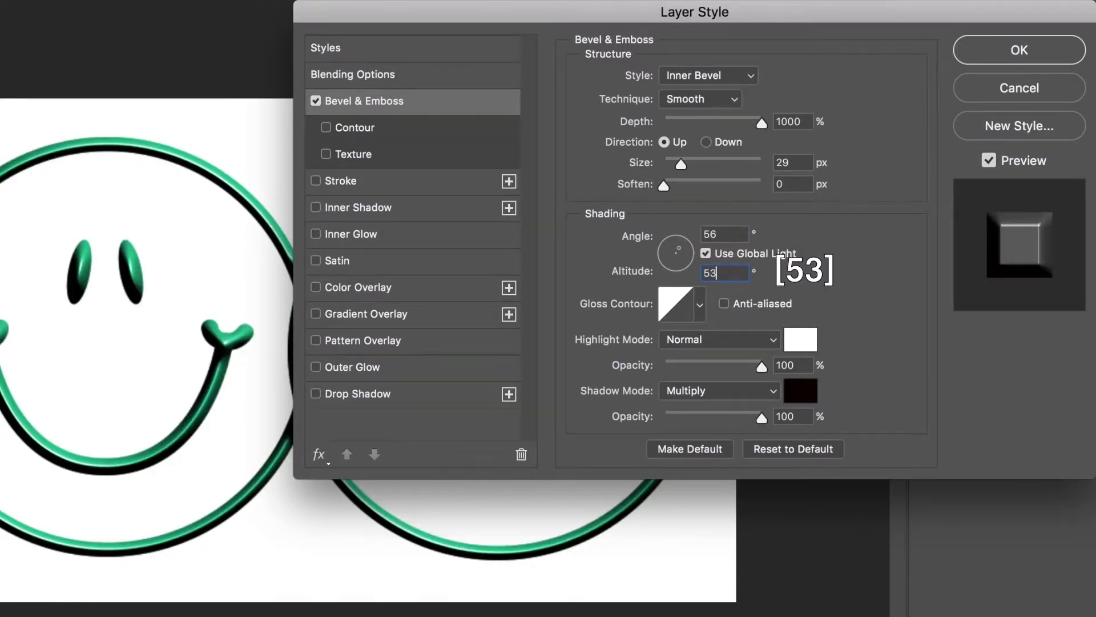
# Use the three-peak gloss contour and shadow colour 057377, then apply the style.
pyautogui.click(700, 304)
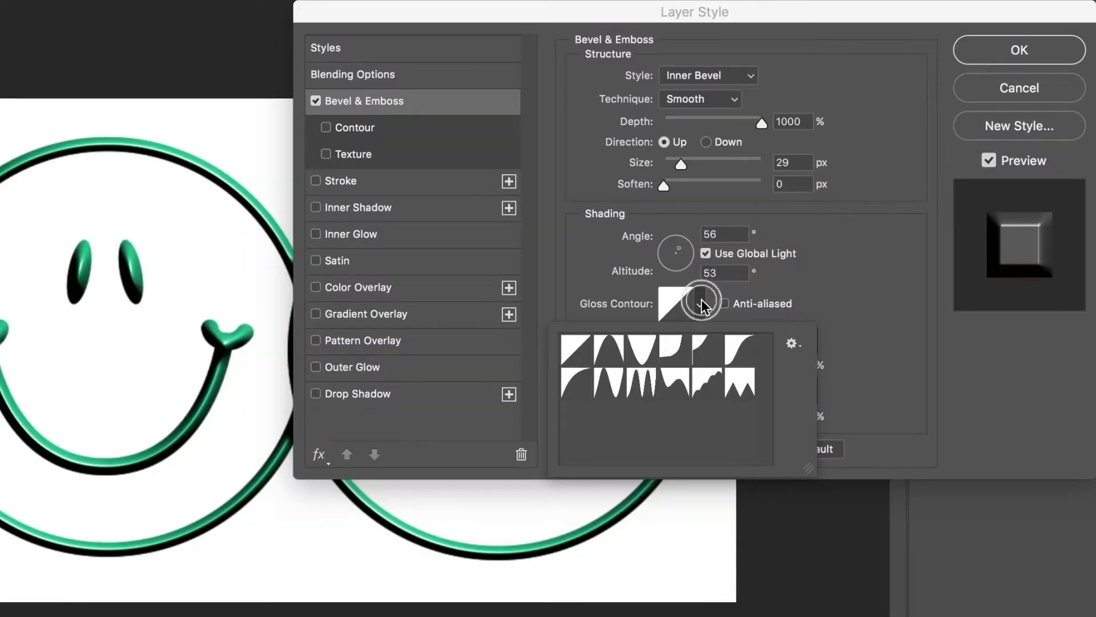
pyautogui.click(644, 388)
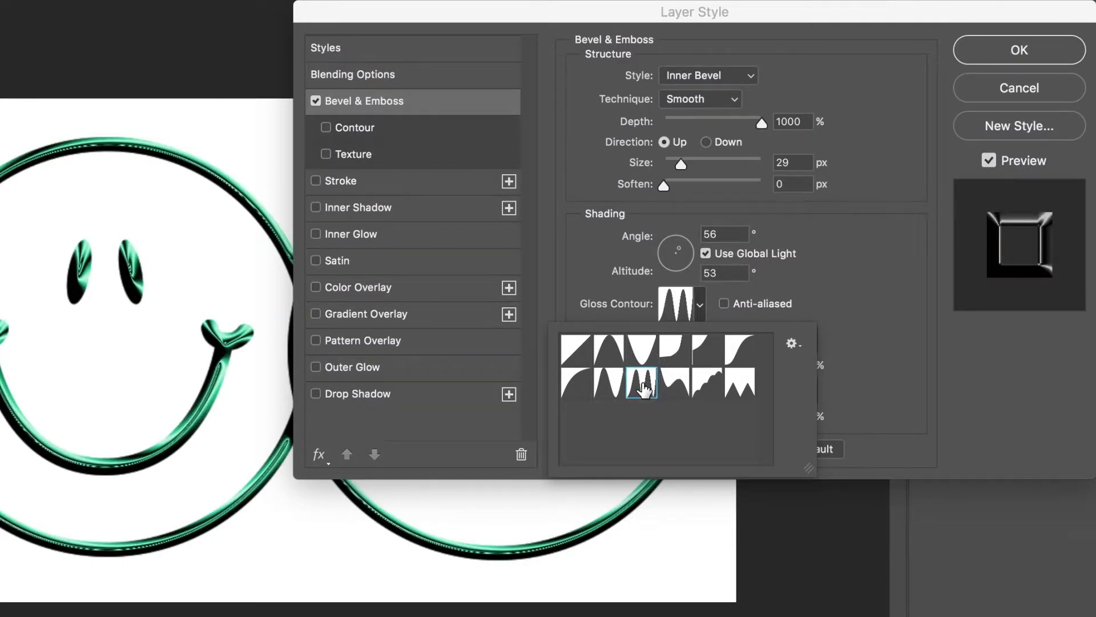
pyautogui.click(696, 313)
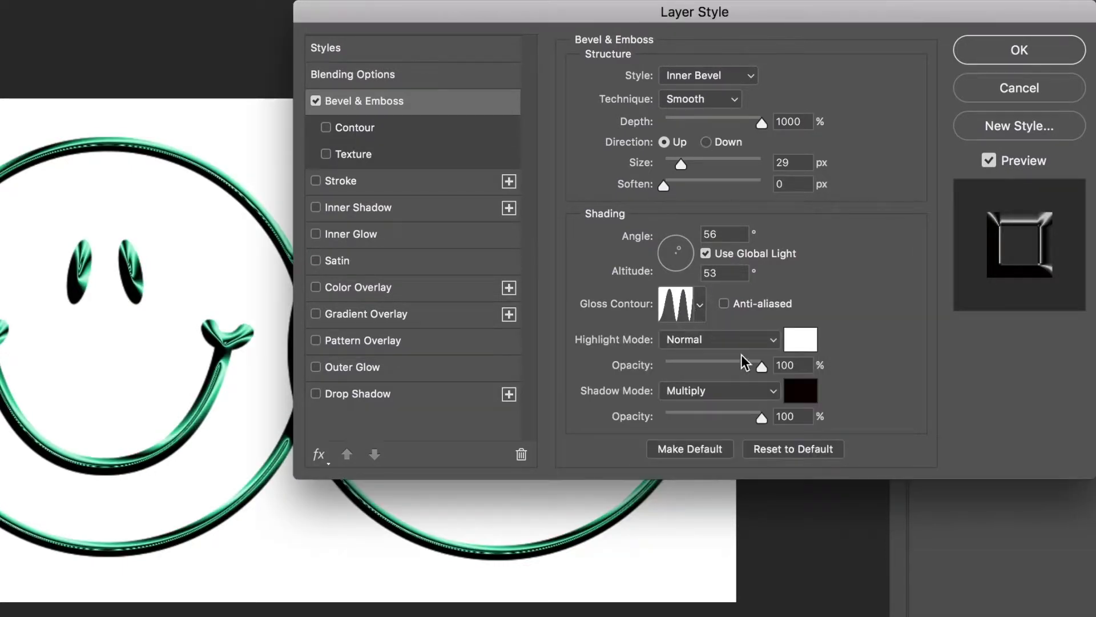
pyautogui.click(797, 394)
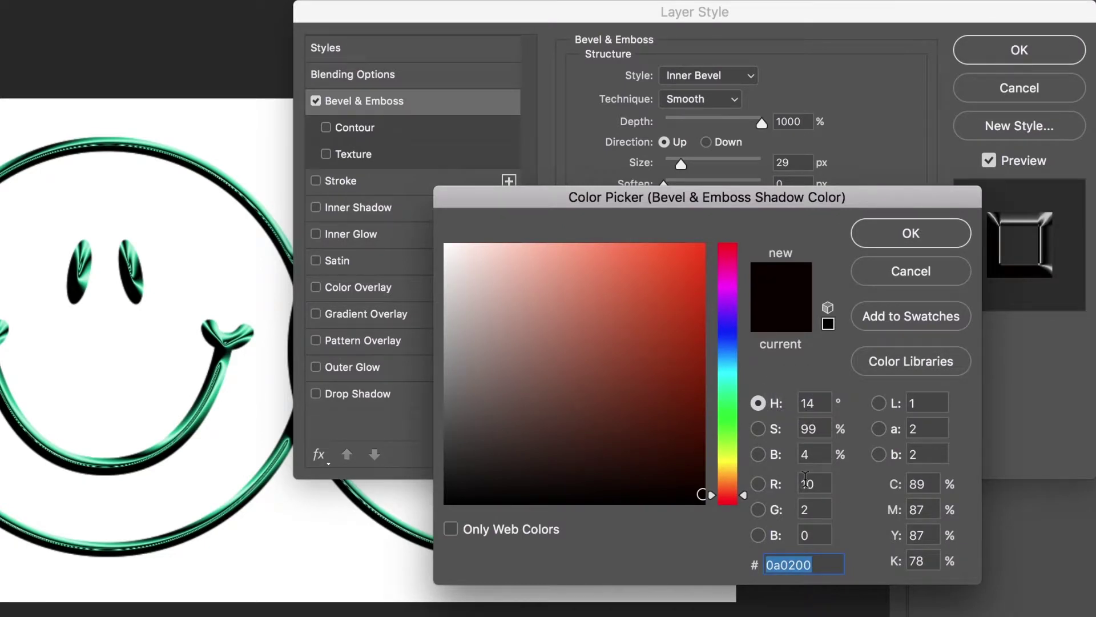
pyautogui.write('05')
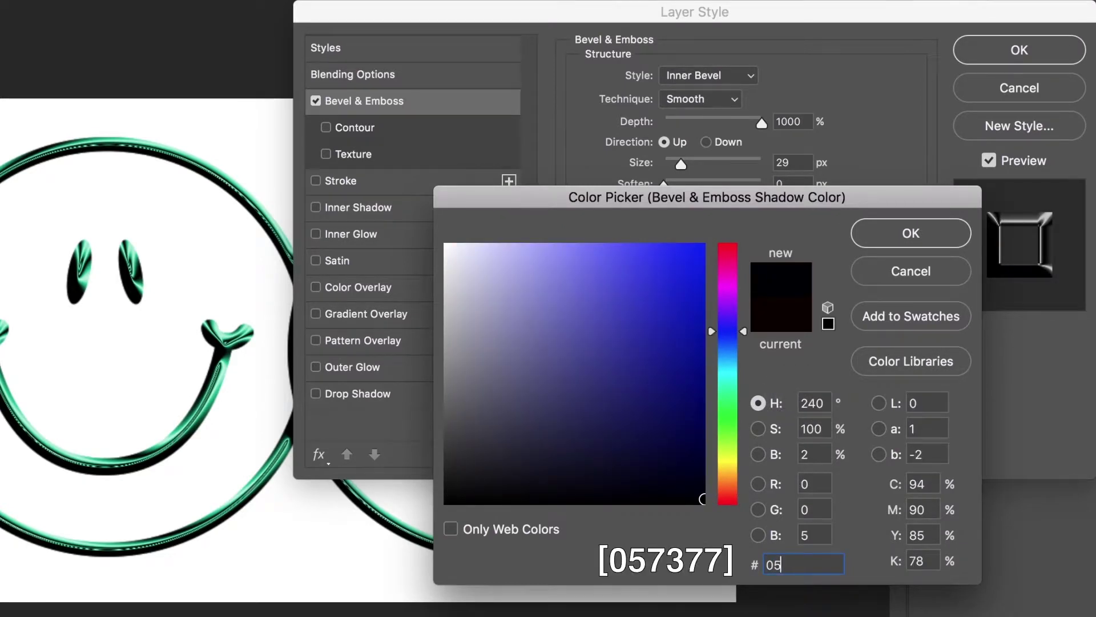
pyautogui.write('7377')
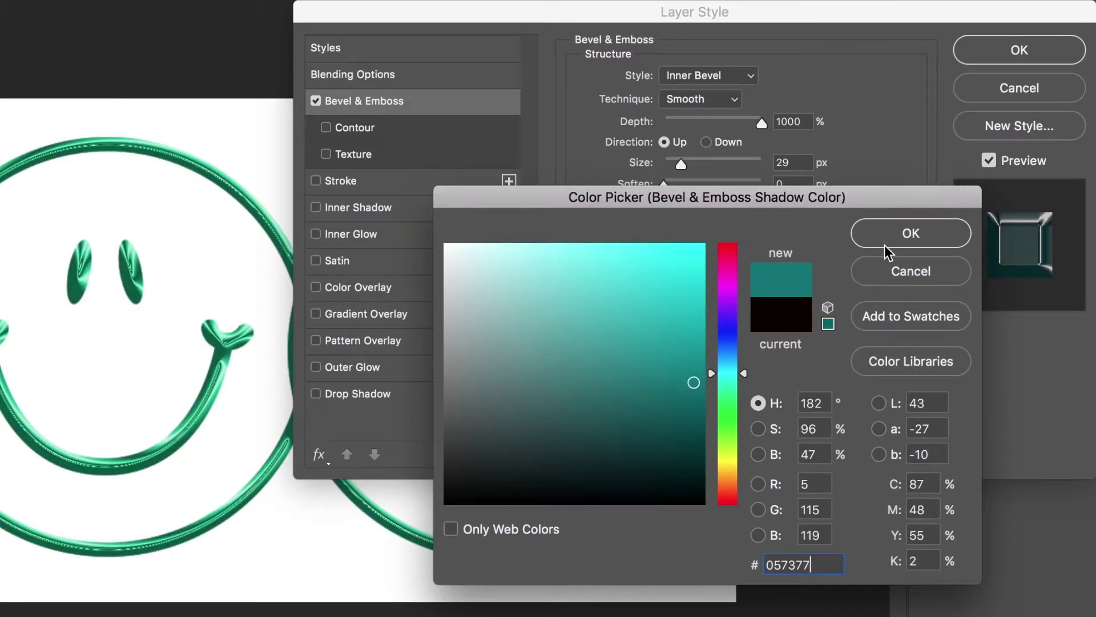
pyautogui.click(885, 242)
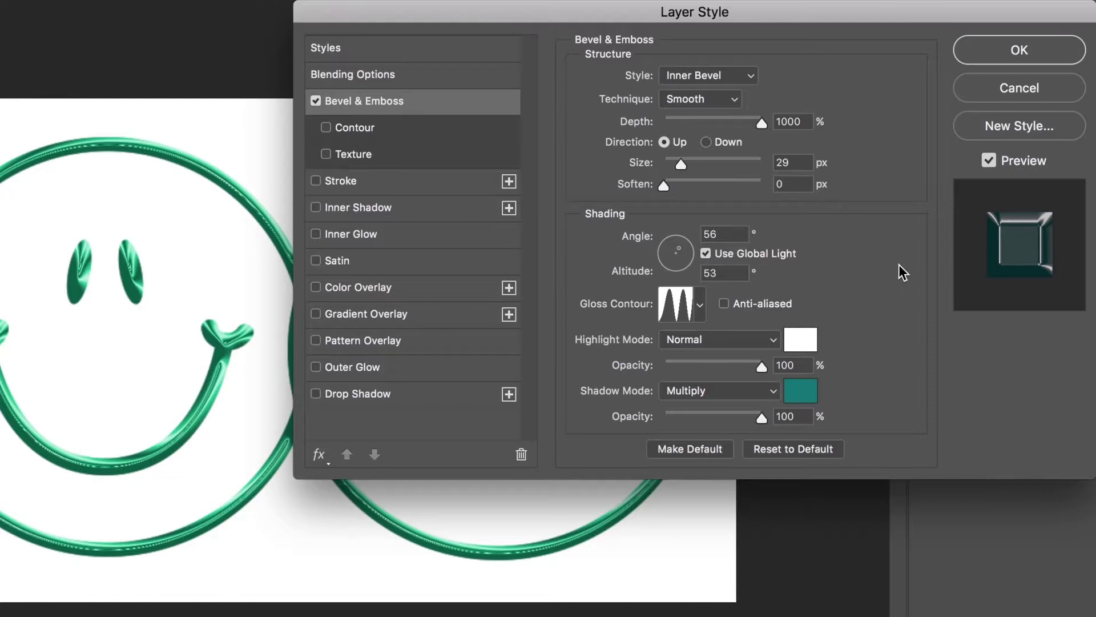
pyautogui.click(1006, 53)
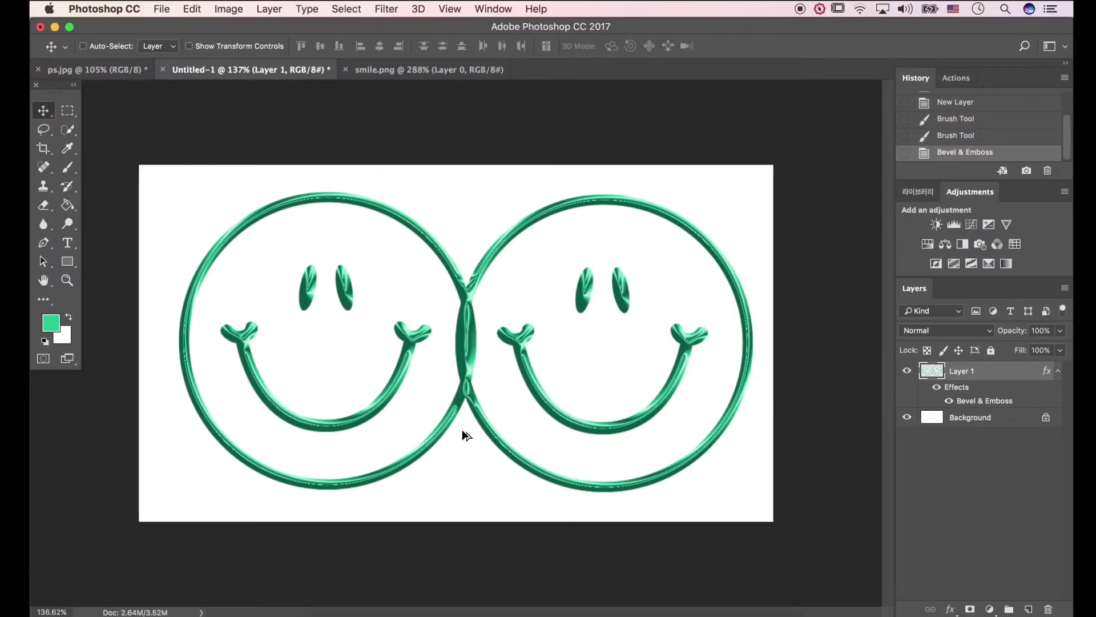
# Unlock the Background as Layer 0, fill it green, then reselect Layer 1.
pyautogui.scroll(2, 467, 436)
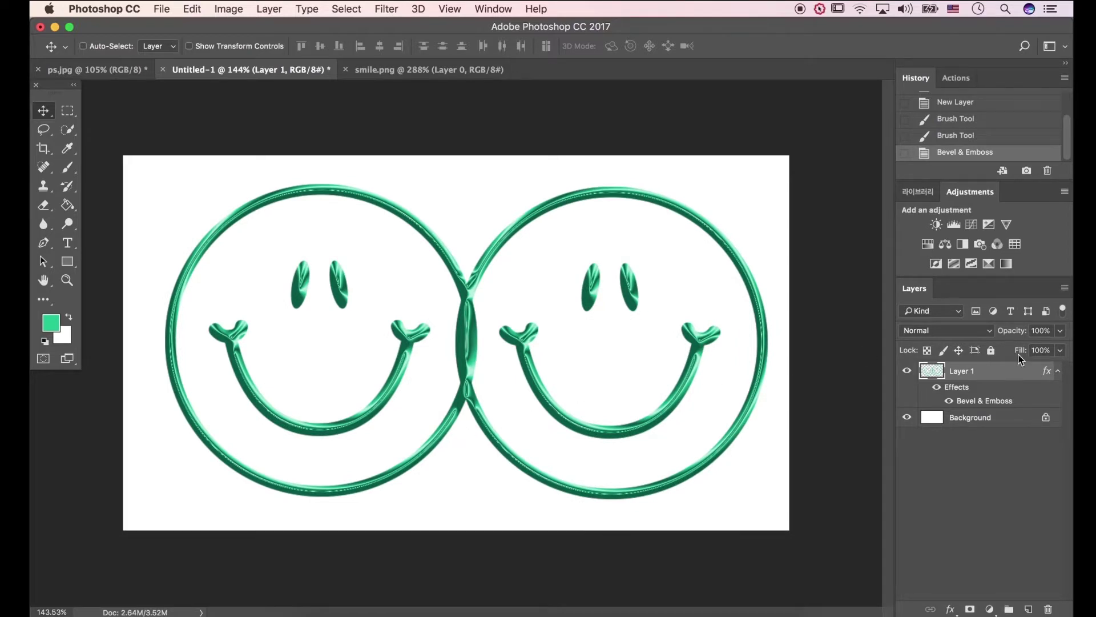
pyautogui.click(1006, 424)
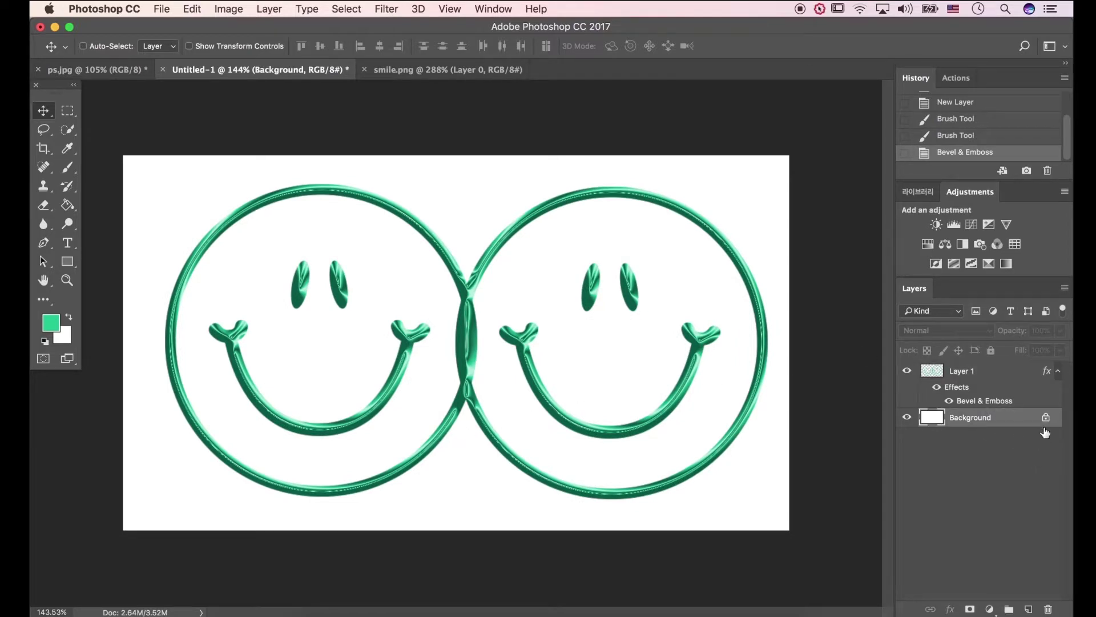
pyautogui.click(1046, 420)
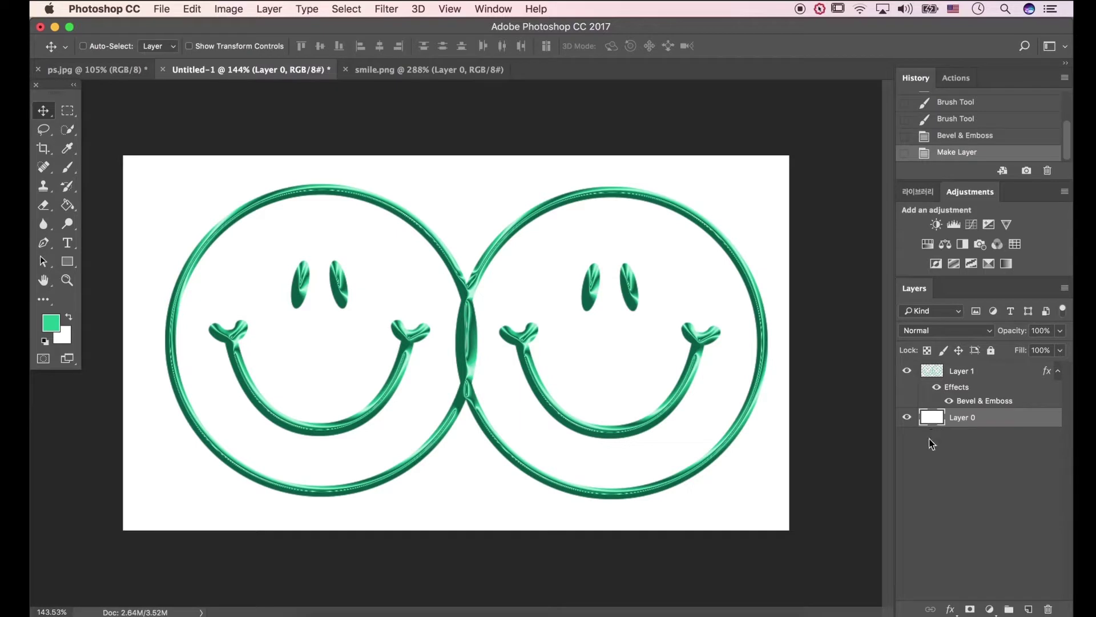
pyautogui.click(69, 207)
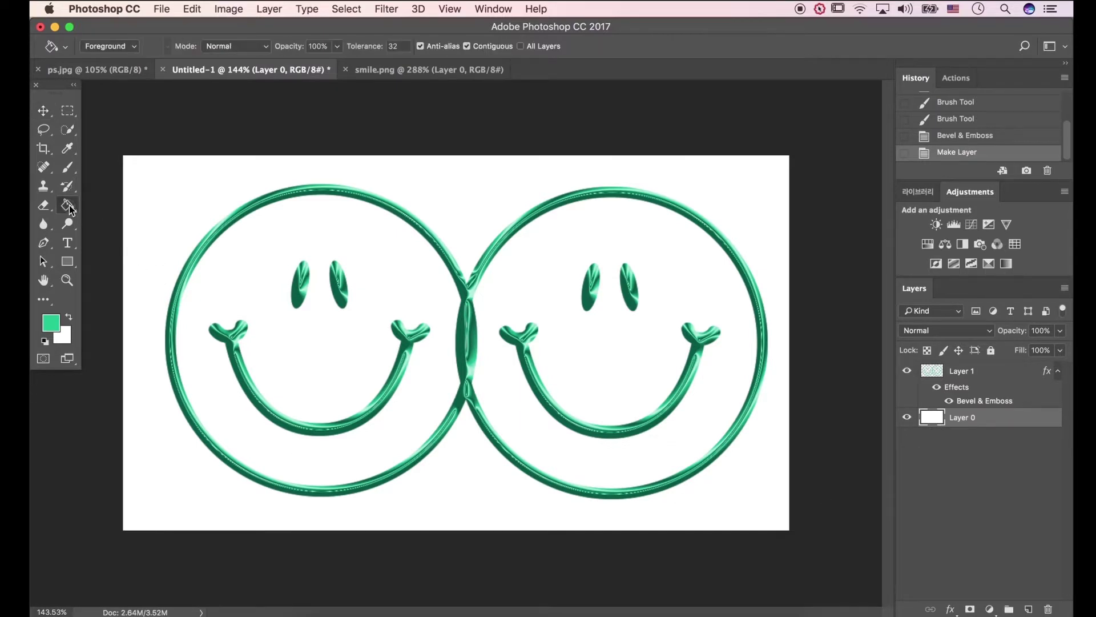
pyautogui.click(460, 210)
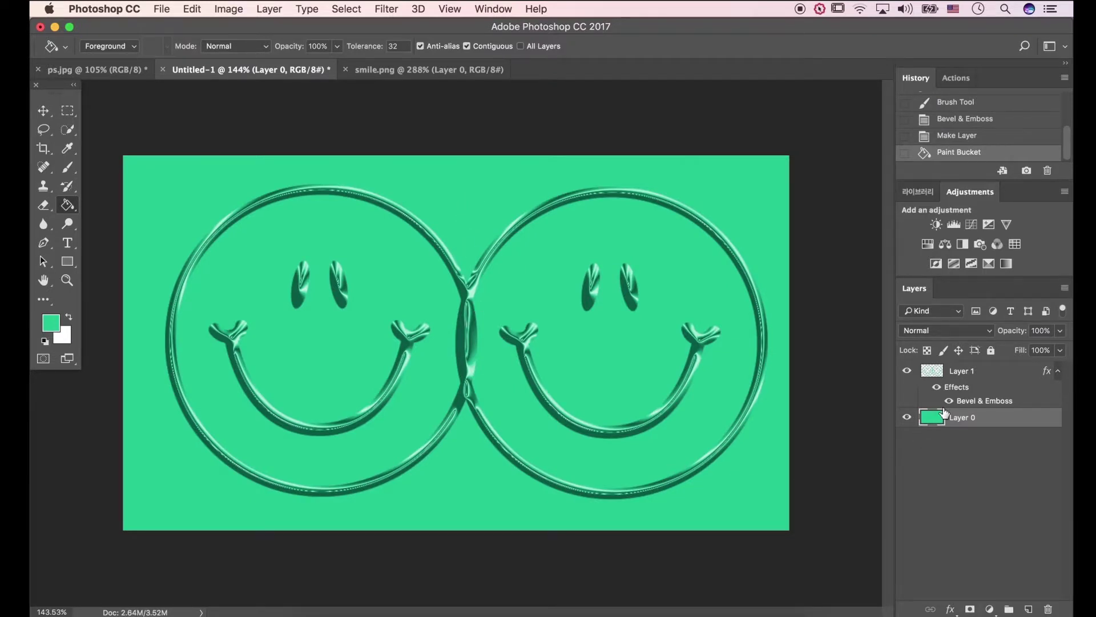
pyautogui.click(980, 375)
pyautogui.press('v')
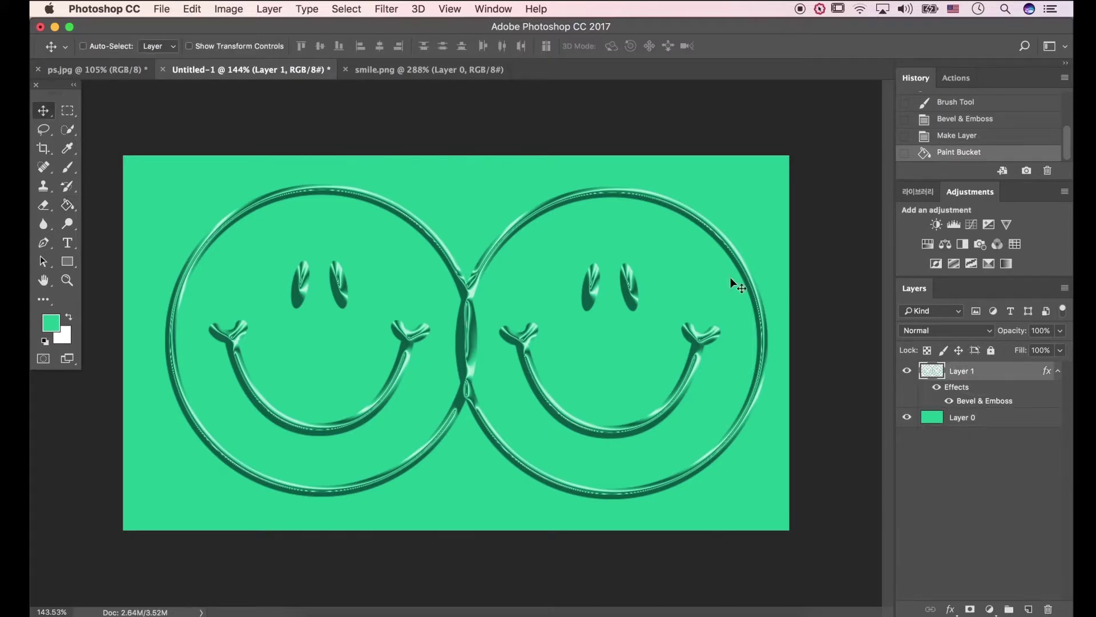
# Blur Layer 1's embossed smileys with a 20-pixel radius Gaussian Blur.
pyautogui.click(393, 9)
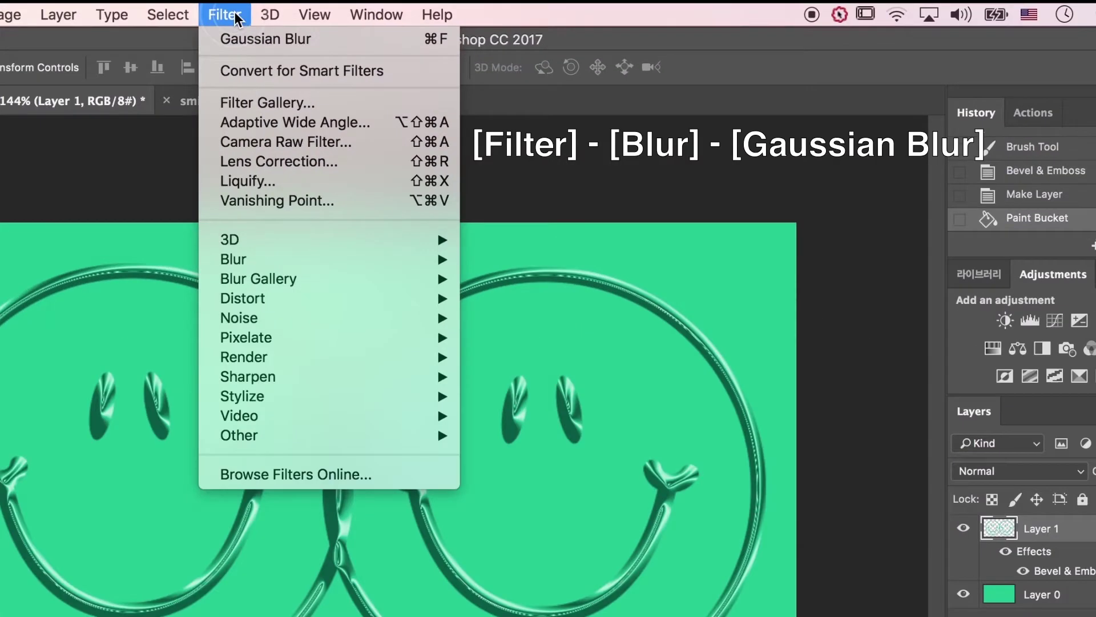
pyautogui.moveTo(269, 259)
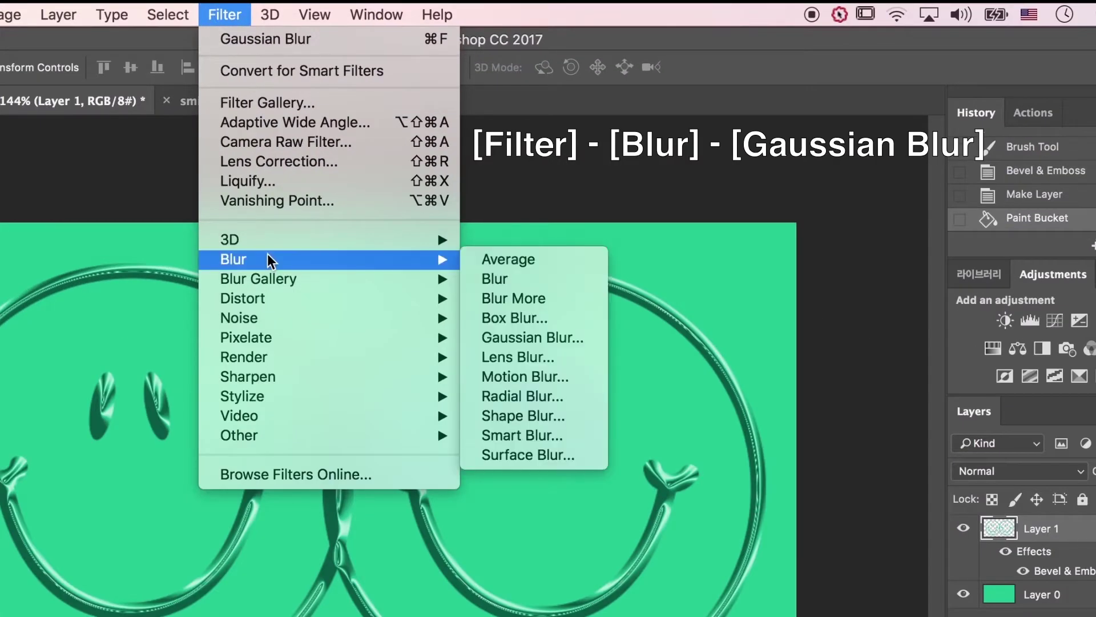
pyautogui.click(563, 338)
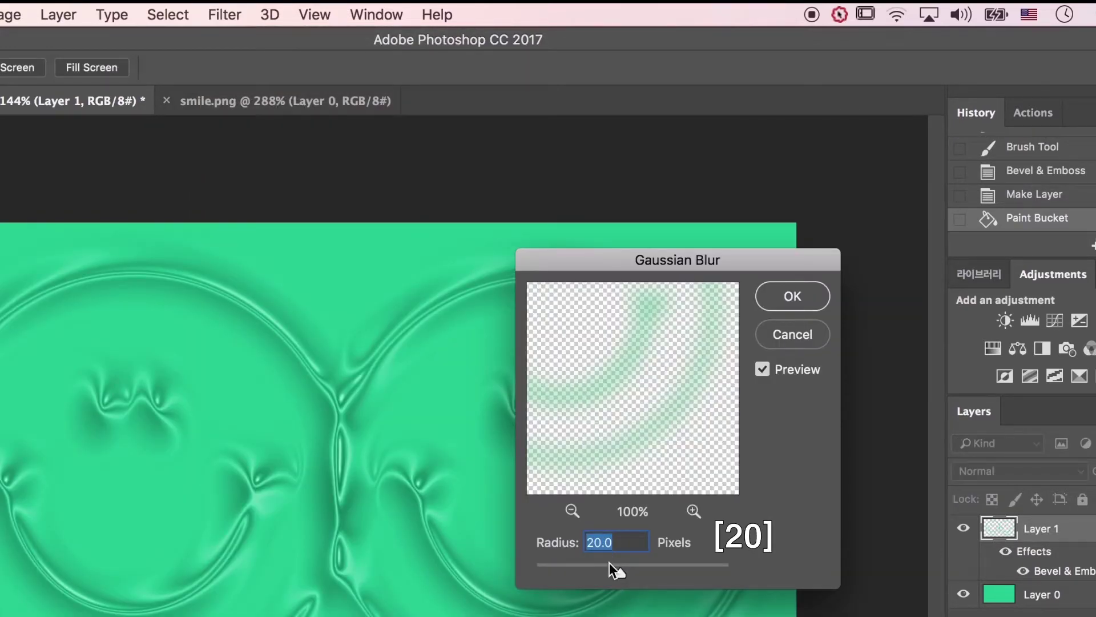
pyautogui.click(791, 296)
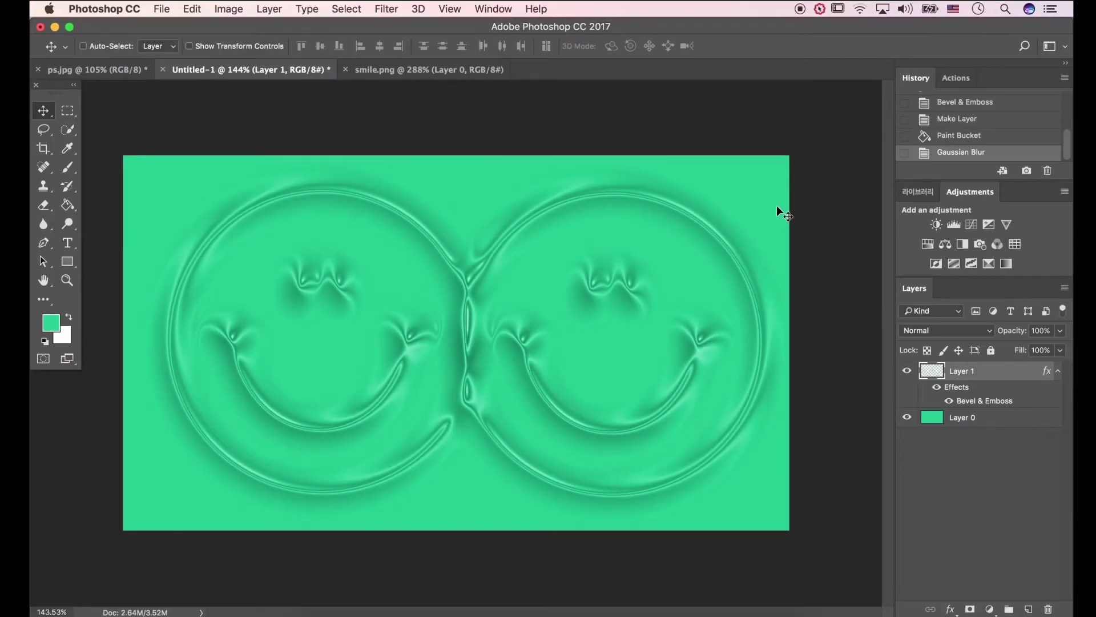
pyautogui.scroll(1, 457, 388)
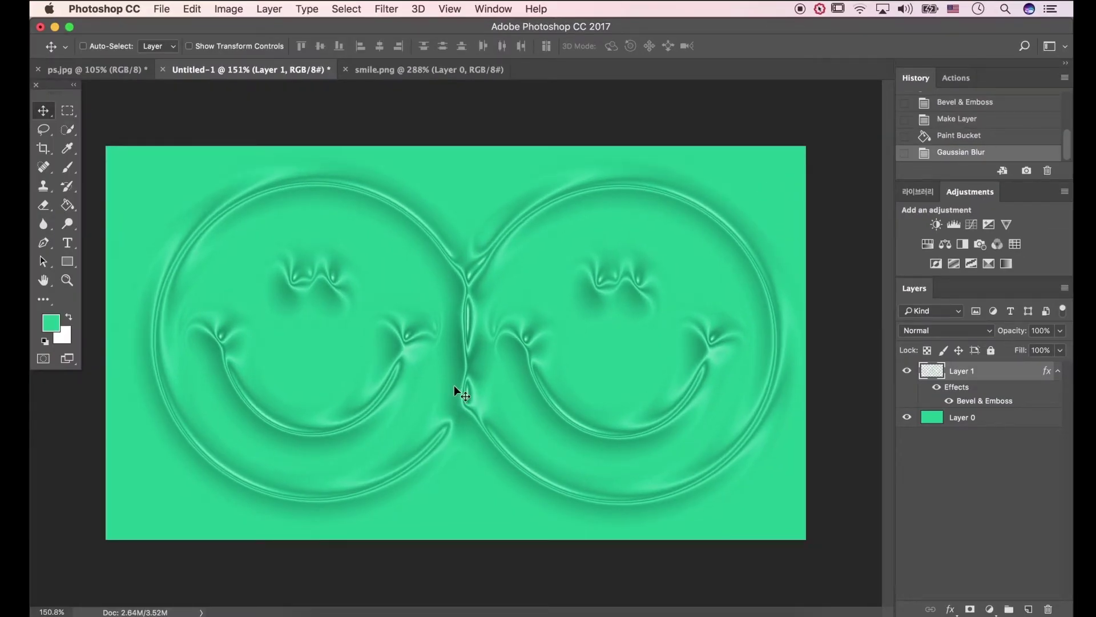
# Select the whole canvas and delete the smileys from Layer 1.
pyautogui.press('m')
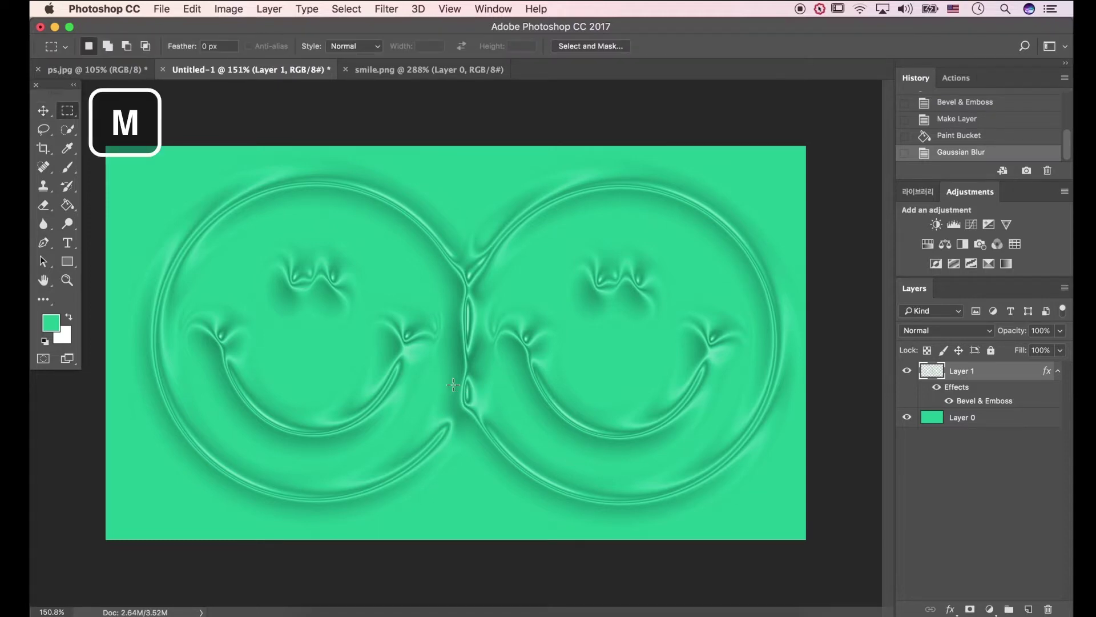
pyautogui.moveTo(100, 141); pyautogui.dragTo(859, 525)
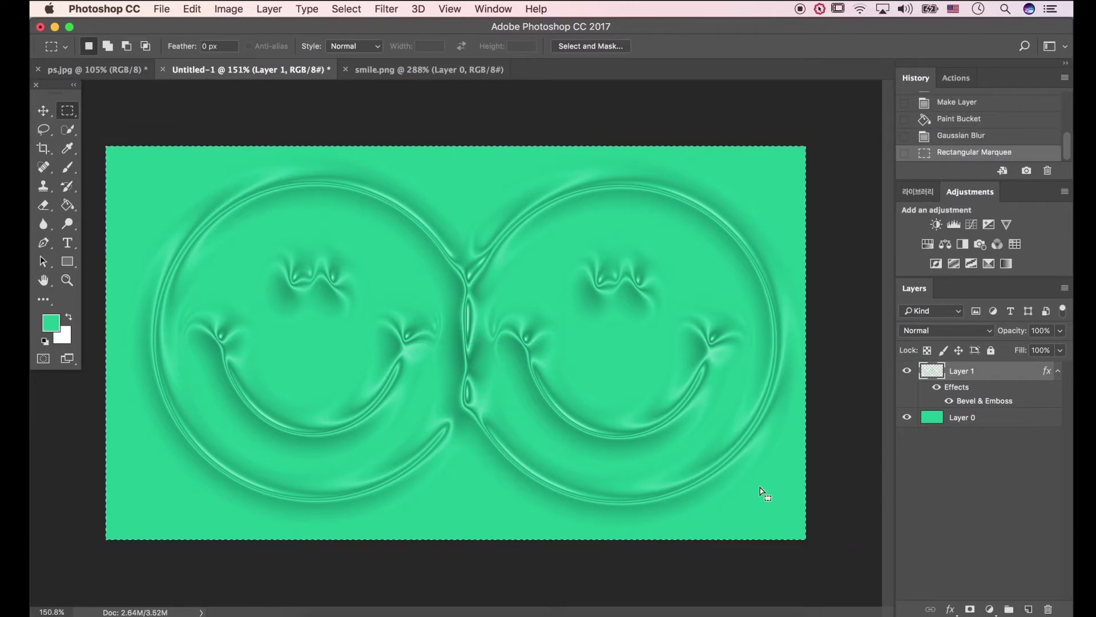
pyautogui.press('Delete')
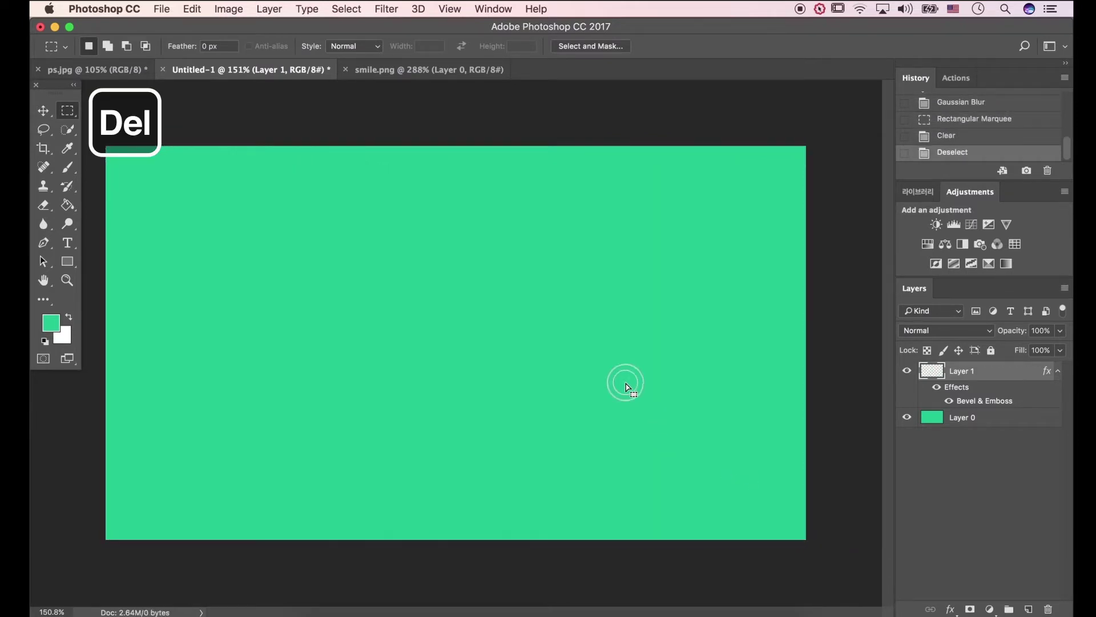
# Paint a trial flower with a smaller soft round brush, then undo it.
pyautogui.press('b')
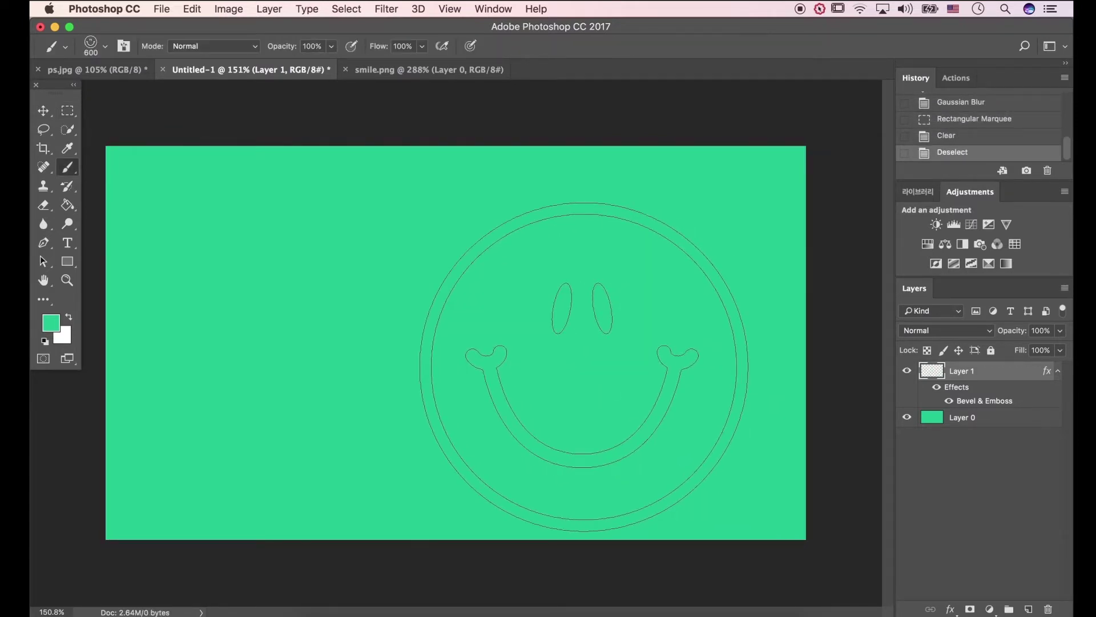
pyautogui.click(106, 47)
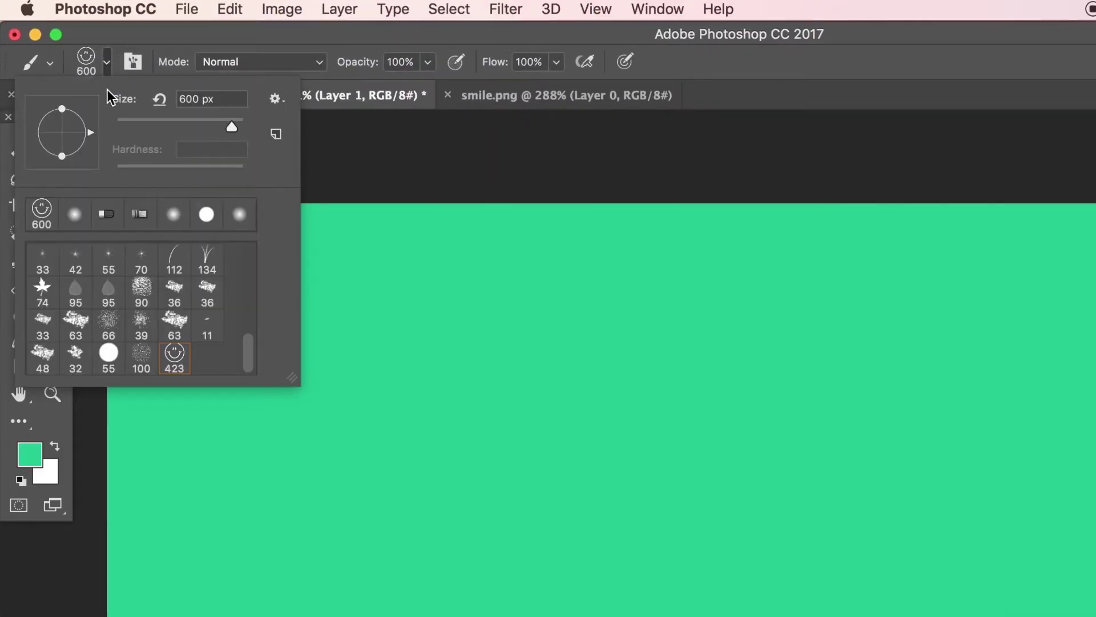
pyautogui.scroll(10, 69, 302)
pyautogui.click(53, 259)
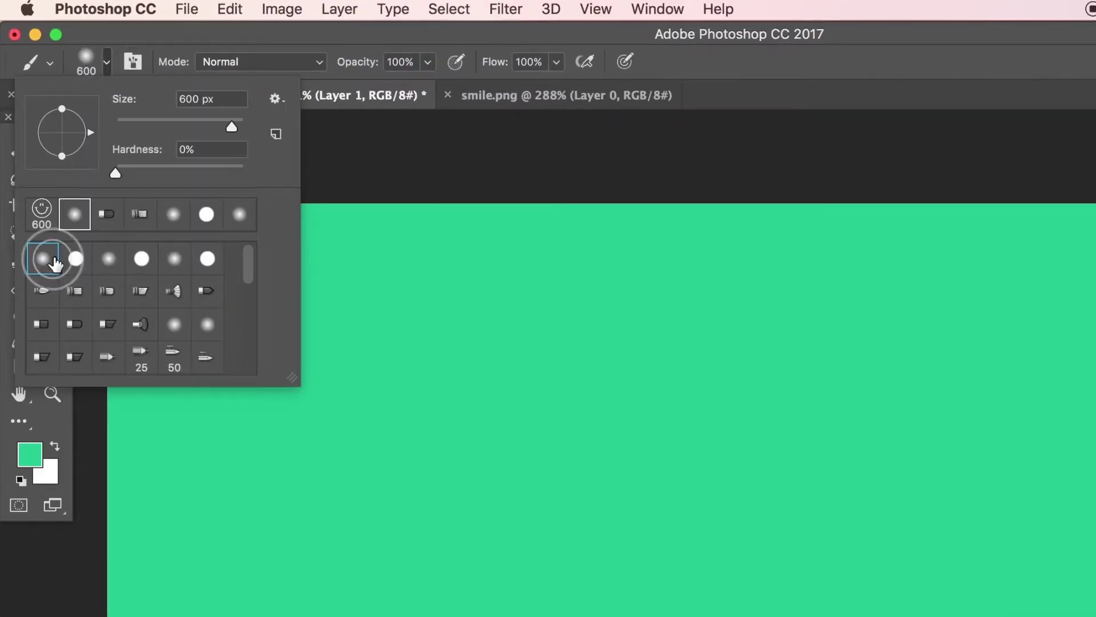
pyautogui.click(103, 71)
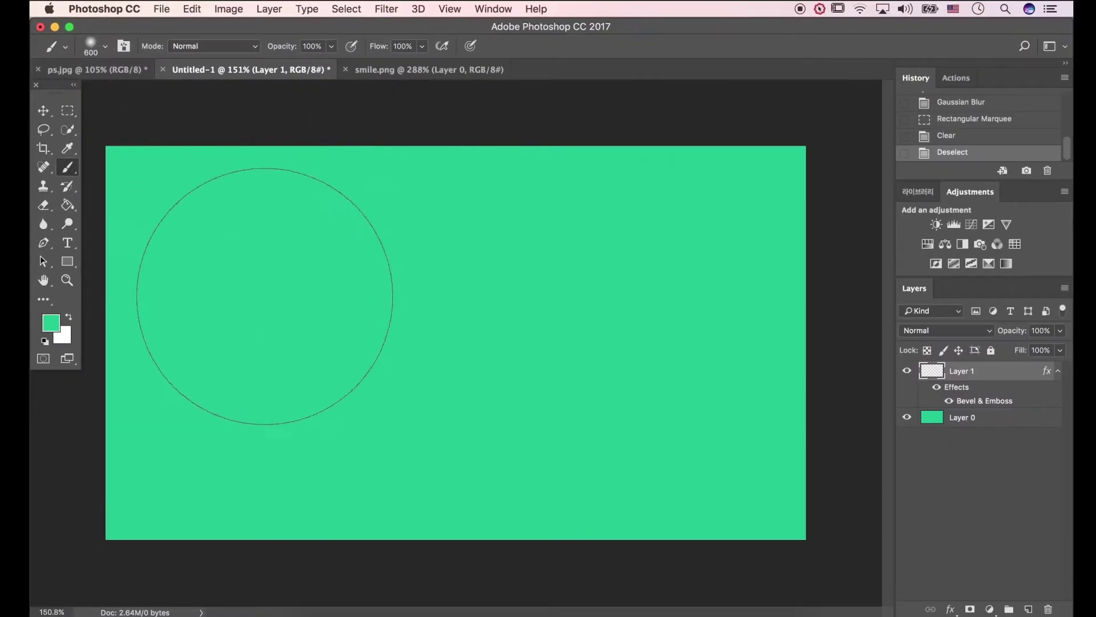
pyautogui.press('[')
pyautogui.press('[')
pyautogui.press('[')
pyautogui.press('[')
pyautogui.press('[')
pyautogui.press('[')
pyautogui.press('[')
pyautogui.press('[')
pyautogui.press('[')
pyautogui.press('[')
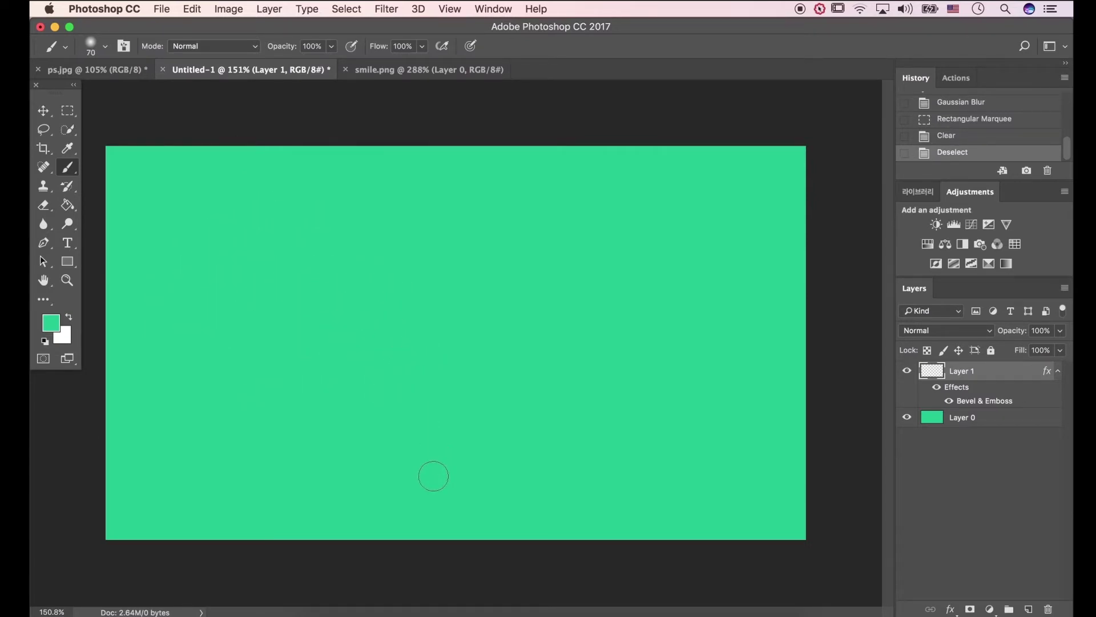
pyautogui.moveTo(416, 498)
pyautogui.mouseDown()
pyautogui.moveTo(340, 408)
pyautogui.moveTo(349, 393)
pyautogui.moveTo(412, 488)
pyautogui.moveTo(449, 427)
pyautogui.moveTo(447, 486)
pyautogui.moveTo(409, 496)
pyautogui.moveTo(453, 313)
pyautogui.moveTo(473, 291)
pyautogui.moveTo(452, 245)
pyautogui.moveTo(460, 170)
pyautogui.moveTo(506, 201)
pyautogui.moveTo(536, 191)
pyautogui.moveTo(523, 223)
pyautogui.moveTo(586, 233)
pyautogui.moveTo(606, 258)
pyautogui.moveTo(438, 311)
pyautogui.mouseUp()
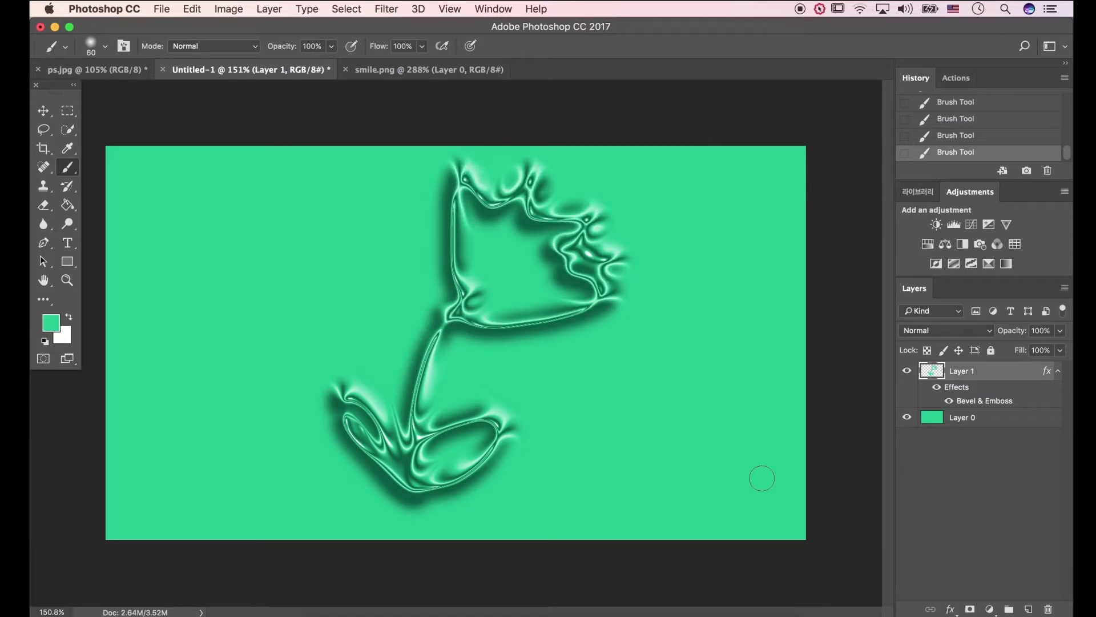
pyautogui.press('super+alt+z')
pyautogui.press('super+alt+z')
pyautogui.press('super+alt+z')
pyautogui.press('super+alt+z')
pyautogui.press('super+alt+z')
pyautogui.press('super+alt+z')
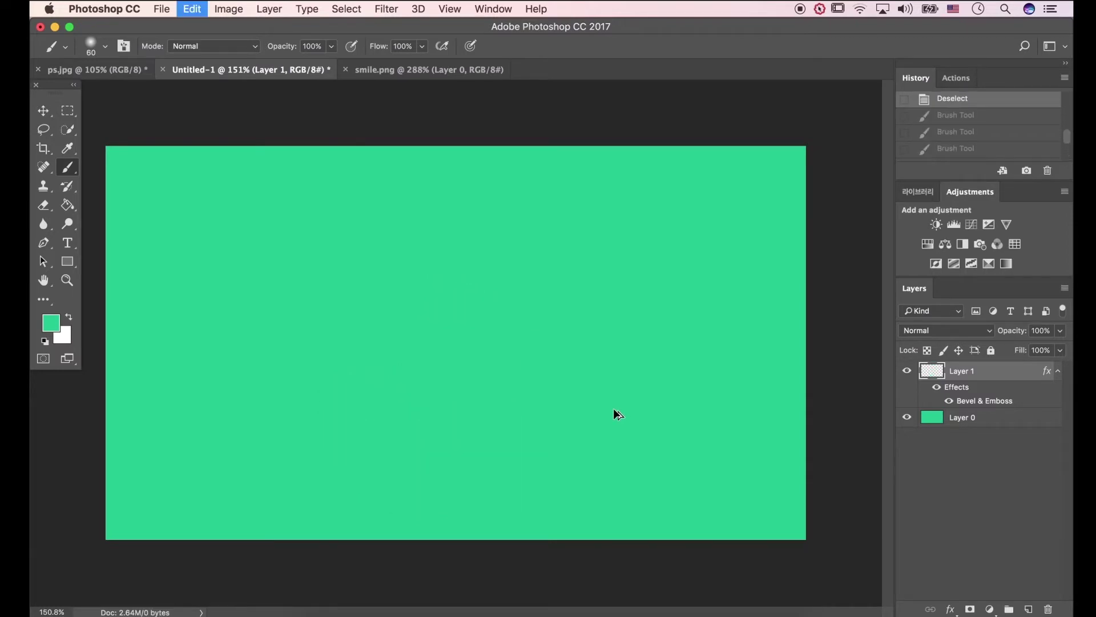
pyautogui.press('super+alt+z')
pyautogui.press('super+alt+z')
# Restore the blurred smileys, deselect, and set bevel angle 30°, altitude 60°, linear gloss contour.
pyautogui.press('m')
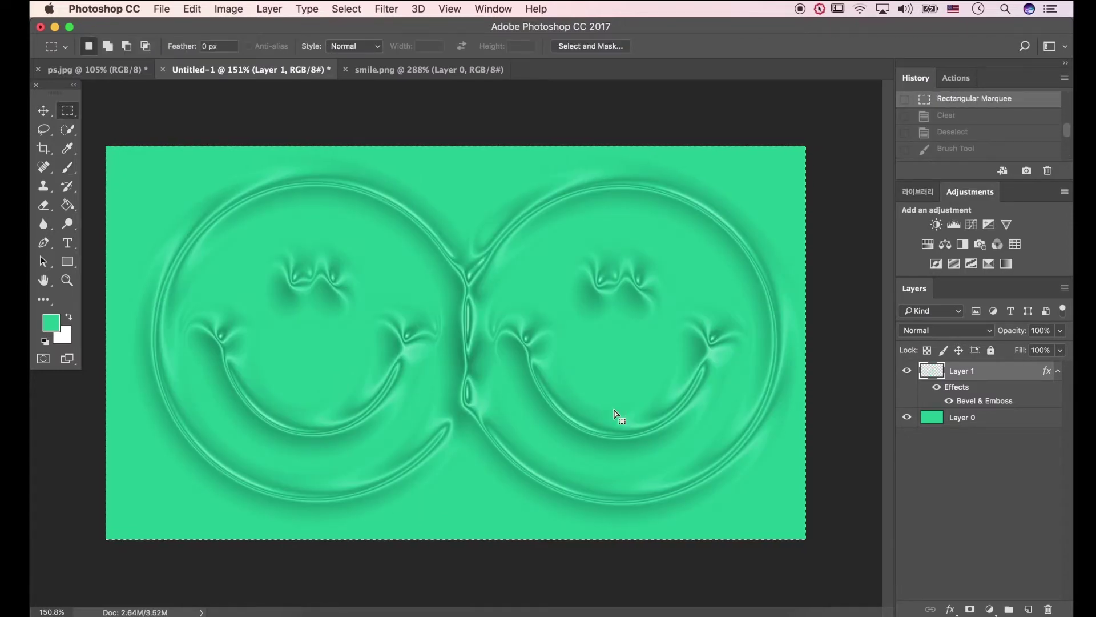
pyautogui.press('super+d')
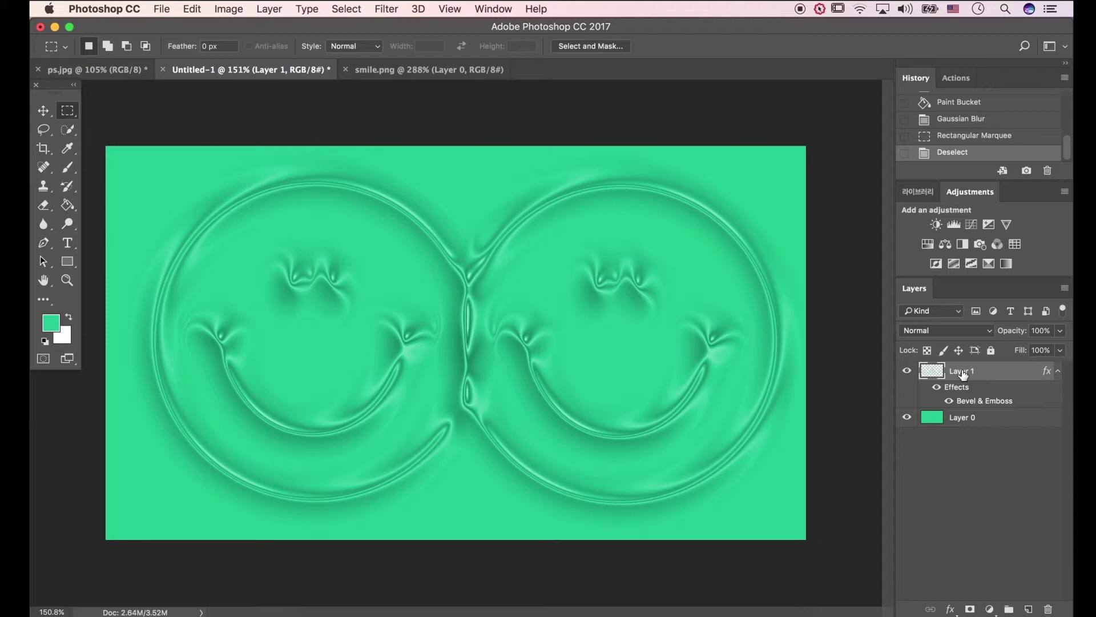
pyautogui.doubleClick(943, 371)
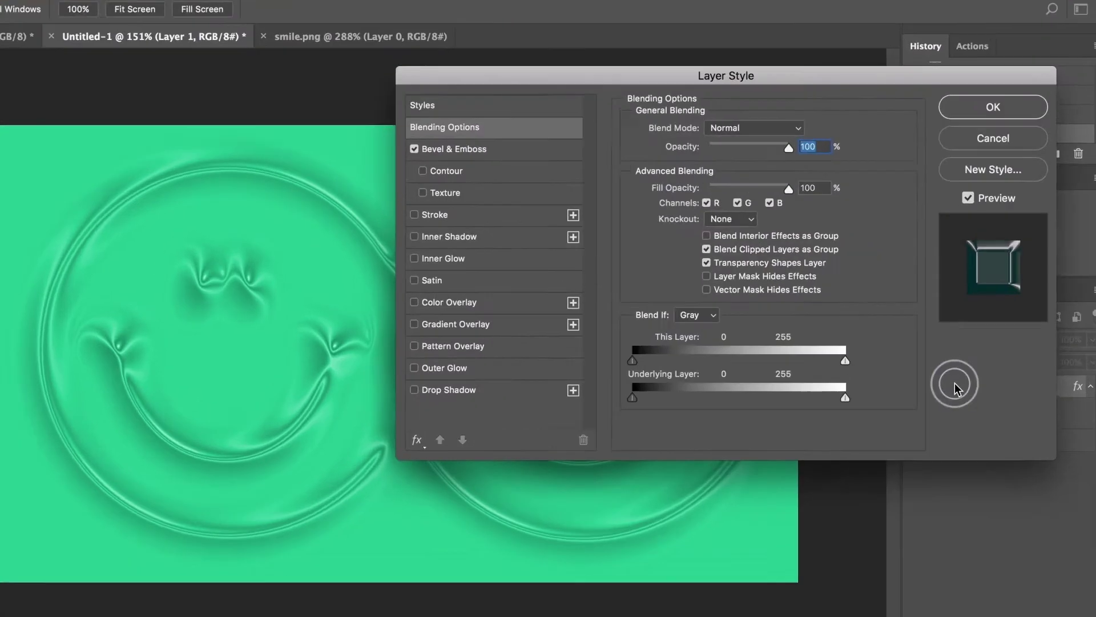
pyautogui.click(436, 128)
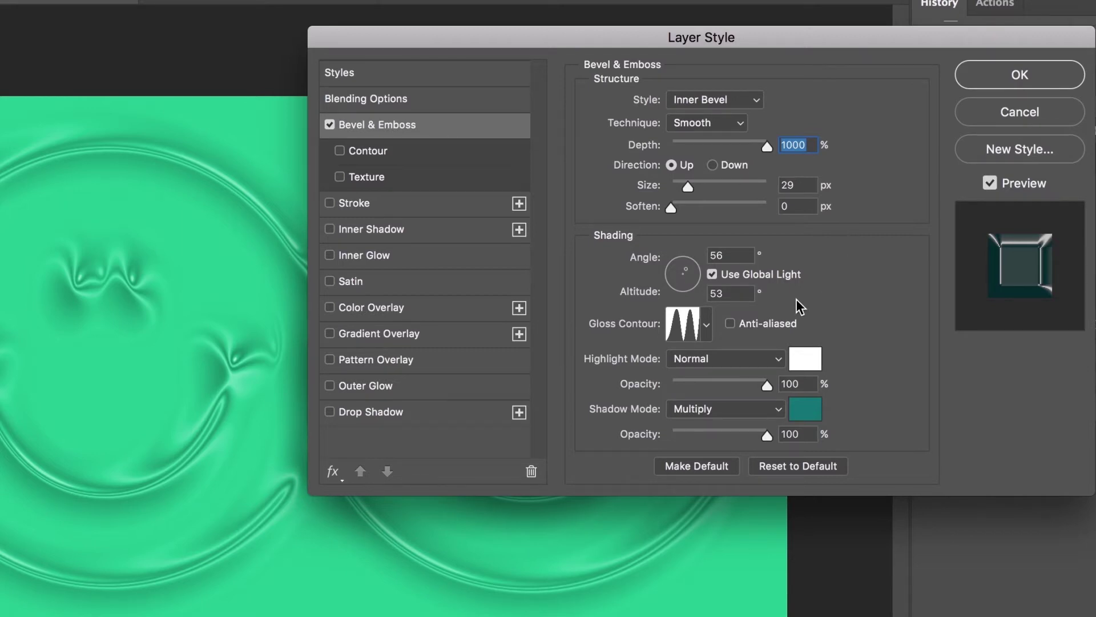
pyautogui.doubleClick(727, 252)
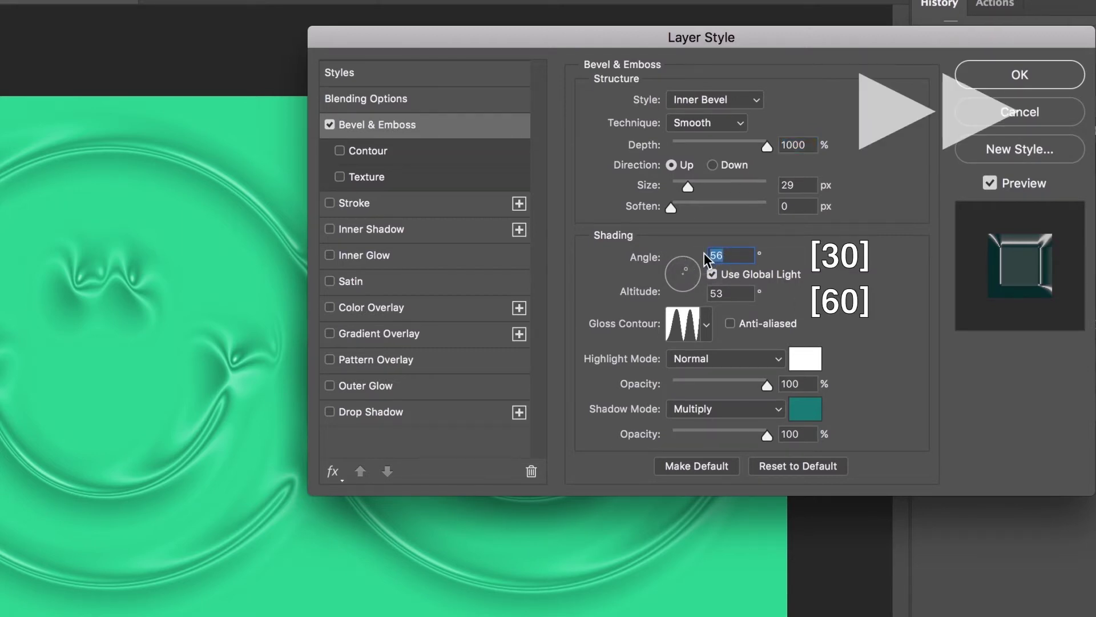
pyautogui.write('30')
pyautogui.press('Tab')
pyautogui.write('60')
pyautogui.click(707, 323)
pyautogui.click(591, 374)
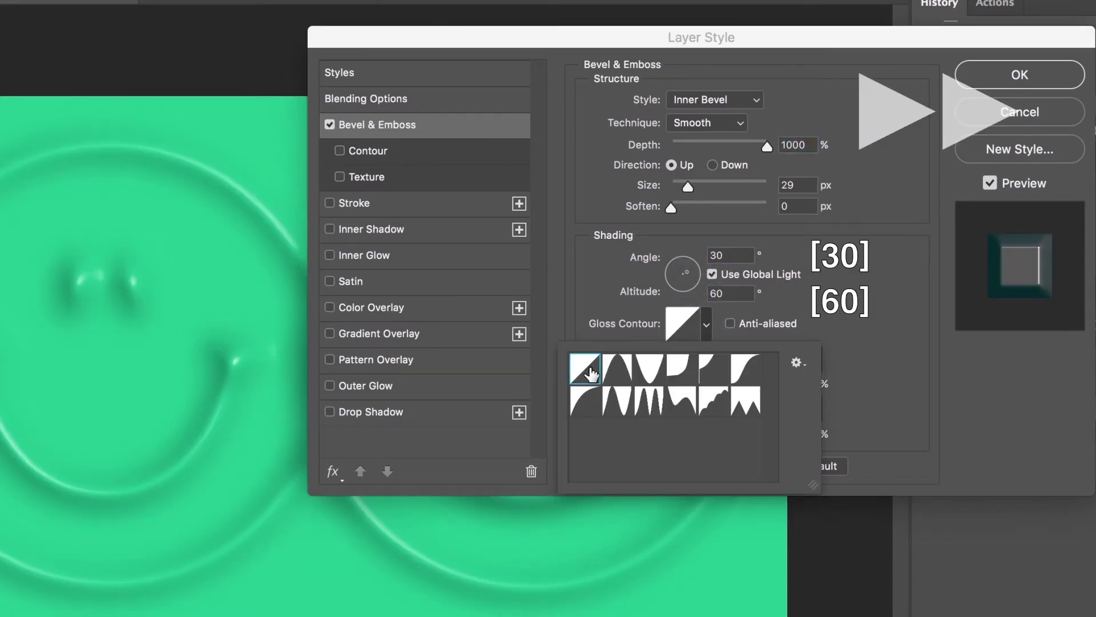
pyautogui.click(876, 184)
pyautogui.click(1020, 74)
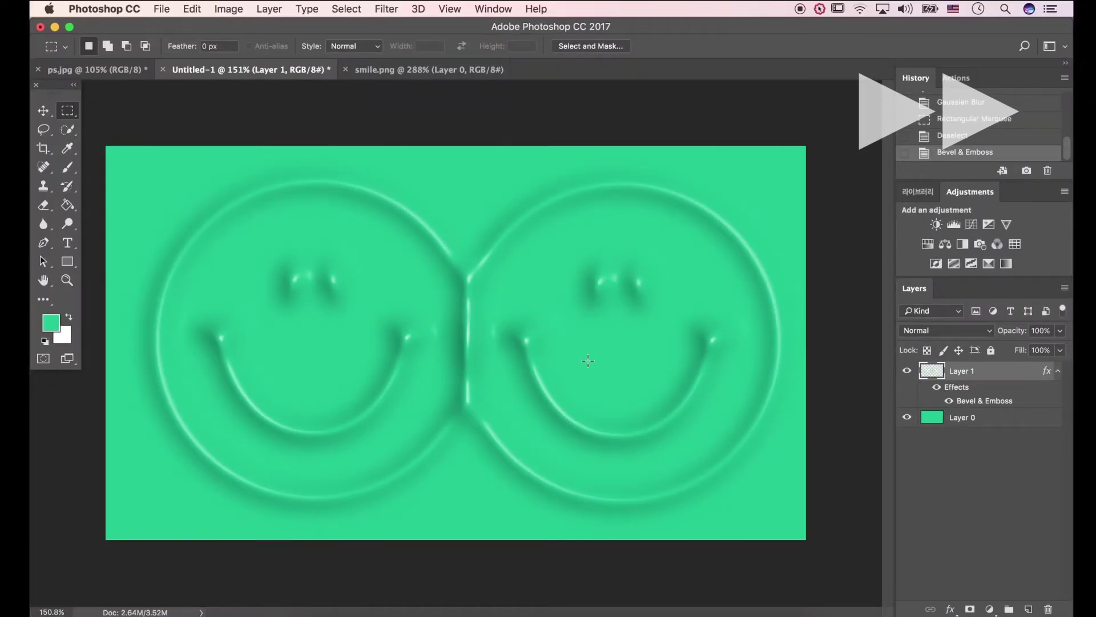
# Set Layer 1's blend mode to Vivid Light.
pyautogui.click(934, 331)
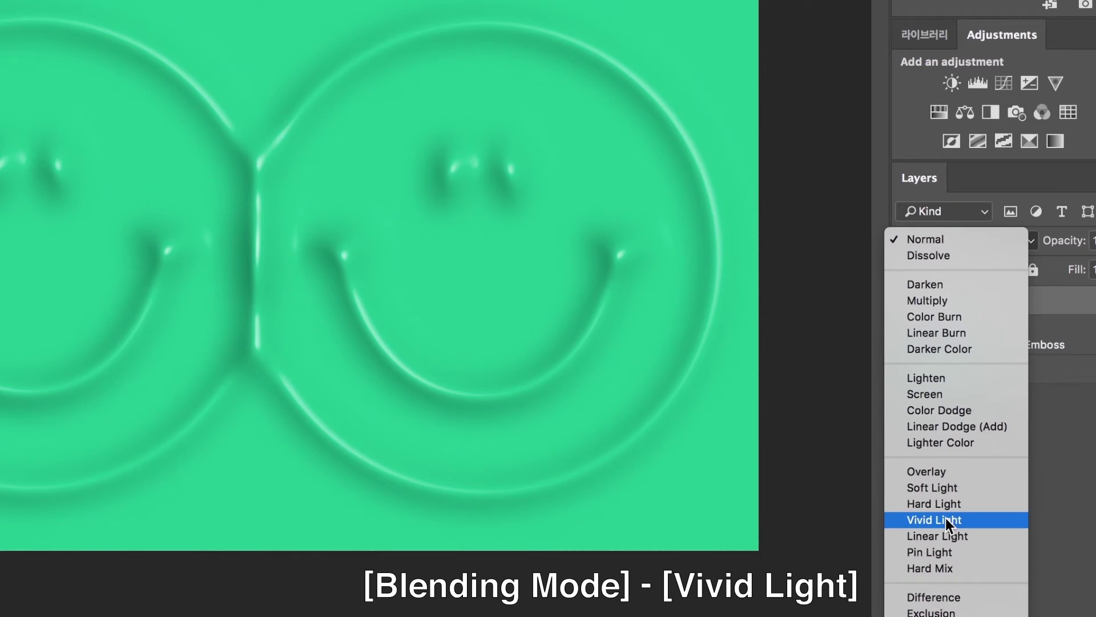
pyautogui.click(947, 518)
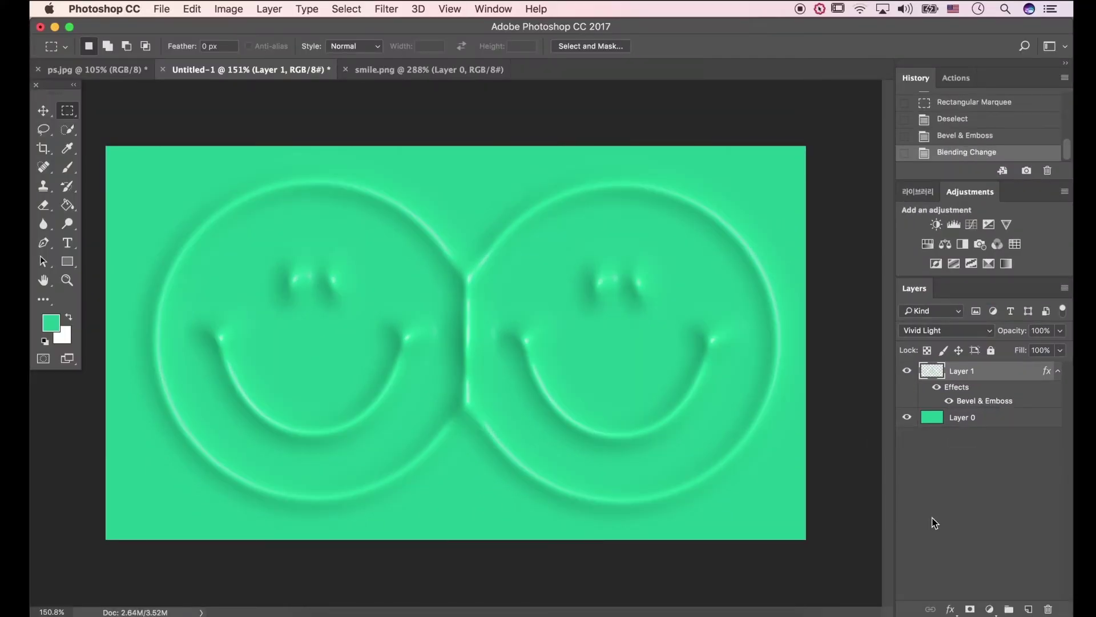